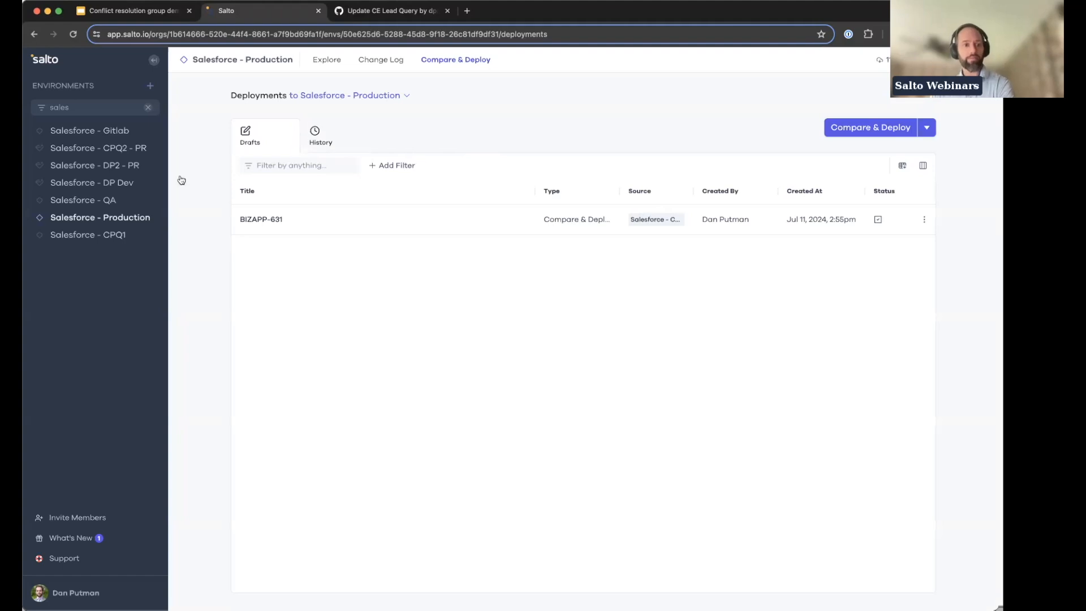
# Step: Look through the deployment drafts of the Salesforce - DP Dev, Salesforce - QA and Salesforce - Production environments
pyautogui.click(125, 184)
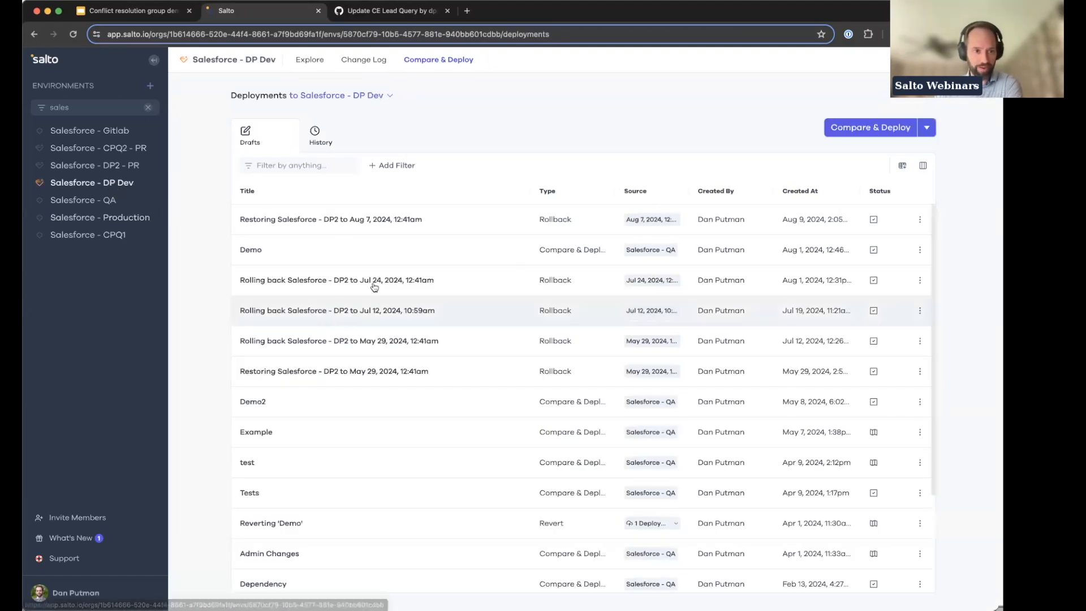
pyautogui.click(110, 202)
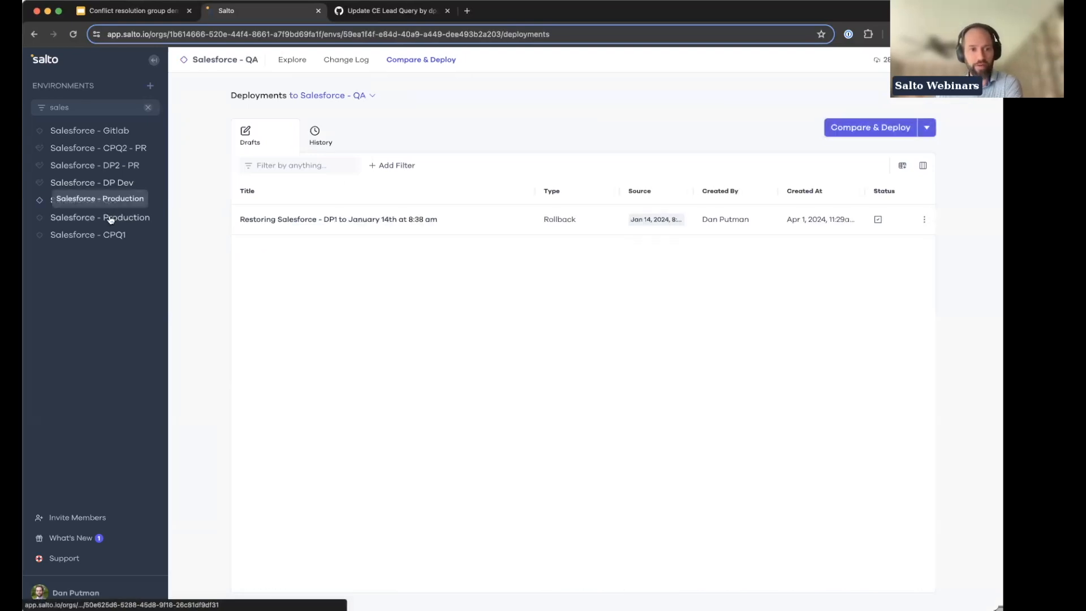
pyautogui.click(110, 220)
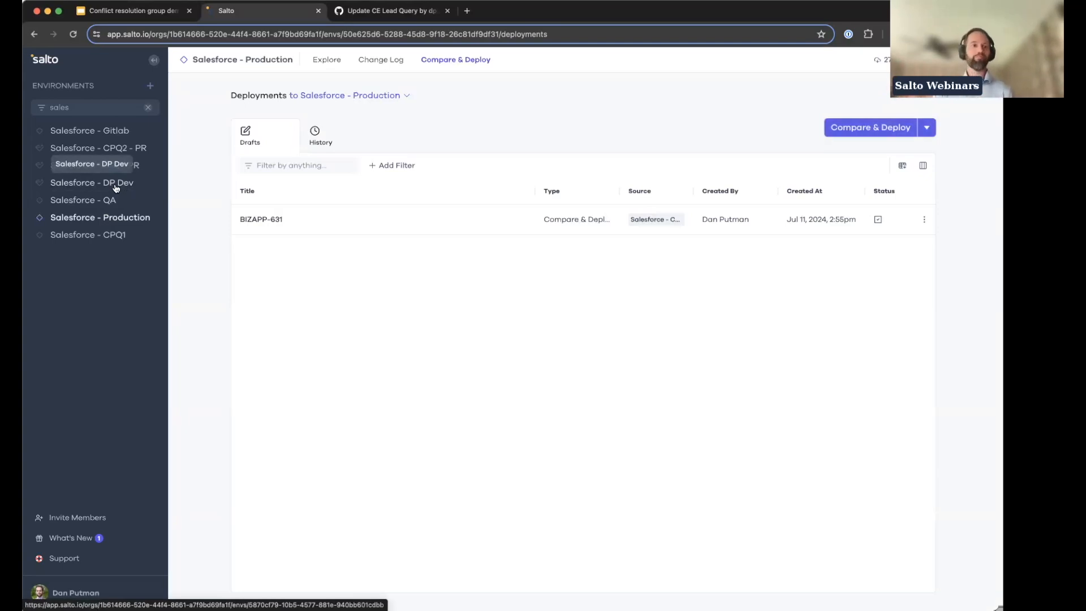
pyautogui.click(108, 200)
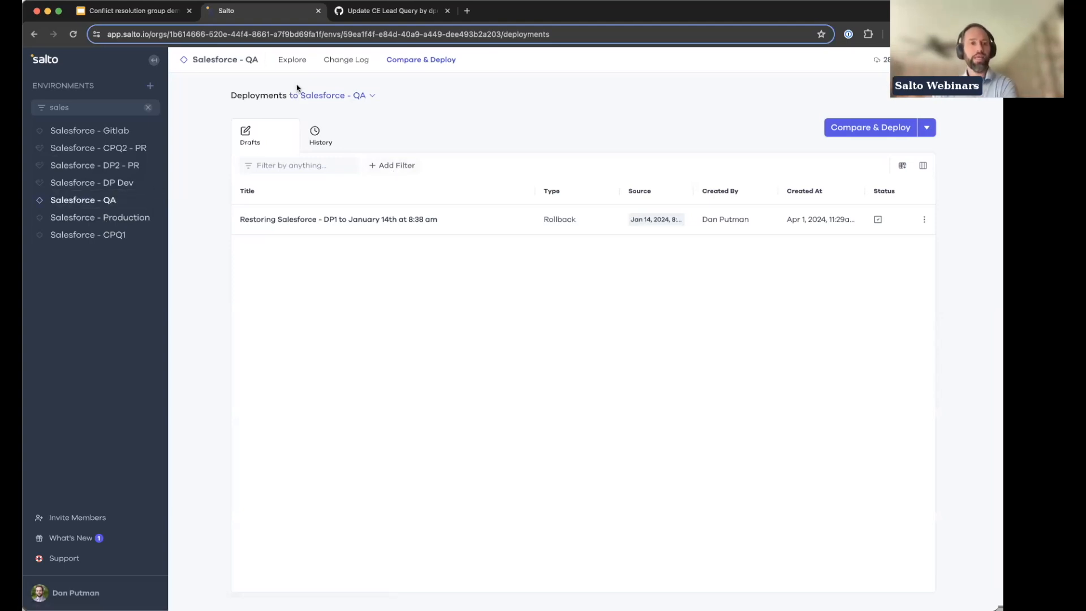
pyautogui.click(130, 182)
# Step: Open the past "Update CE Query" deployment from the deployment history of the Salesforce - QA environment
pyautogui.click(113, 198)
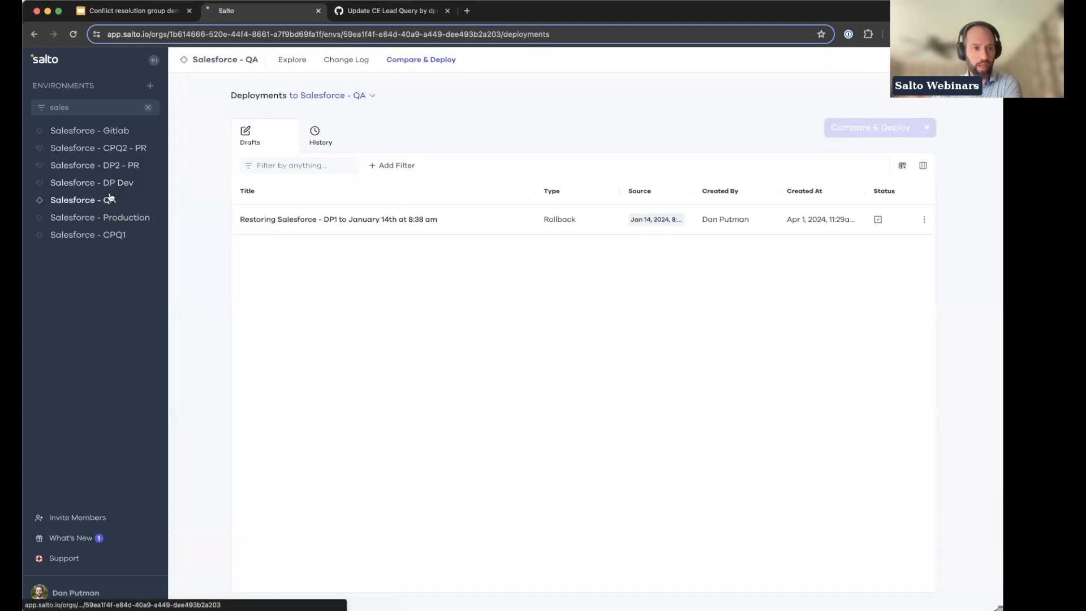
pyautogui.click(315, 135)
pyautogui.click(348, 221)
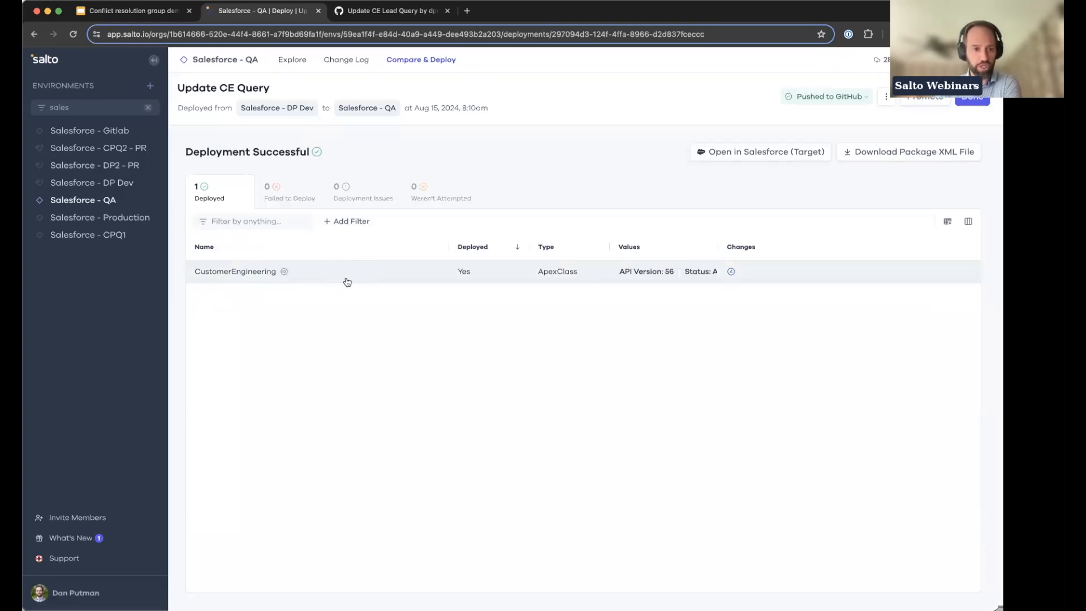
# Step: Search the Salesforce - QA configuration files for "Customereng" and open both the CustomerEngineering .nacl and .cls files
pyautogui.click(285, 74)
pyautogui.click(276, 91)
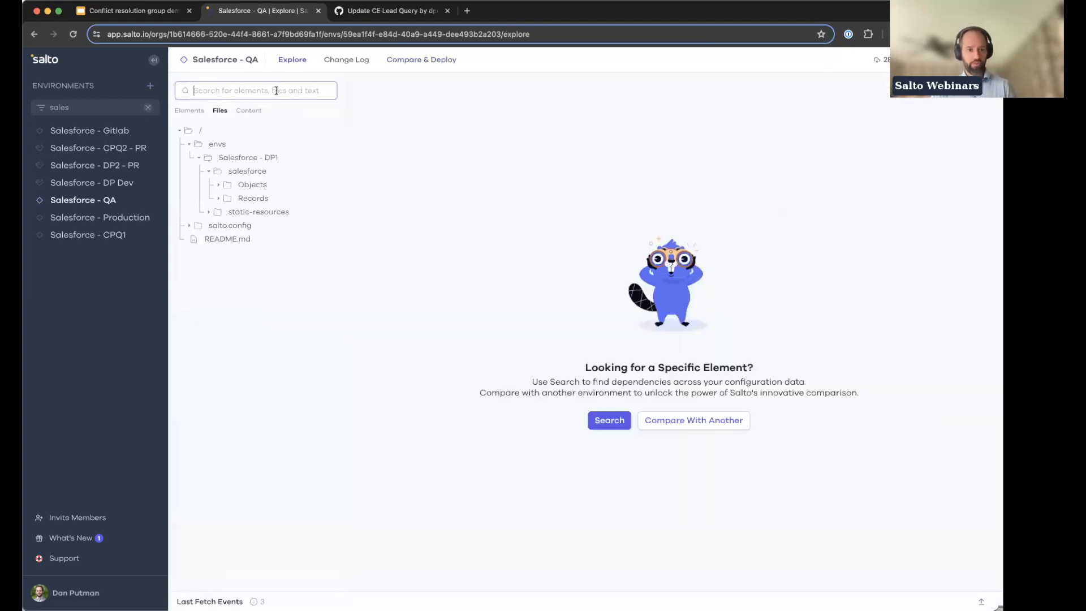
pyautogui.write('Customer')
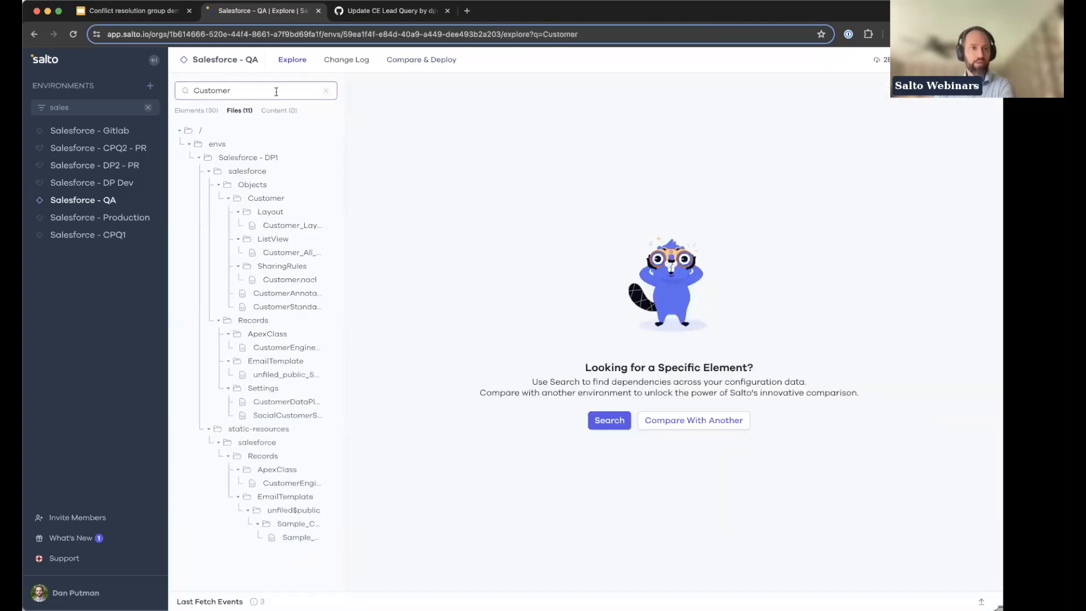
pyautogui.write('eng')
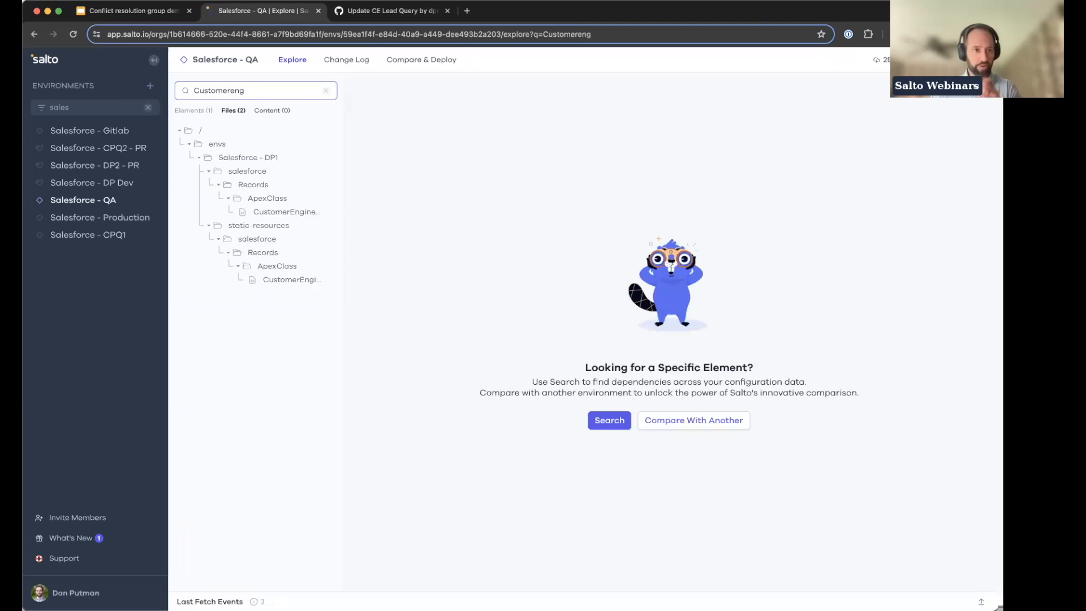
pyautogui.click(287, 212)
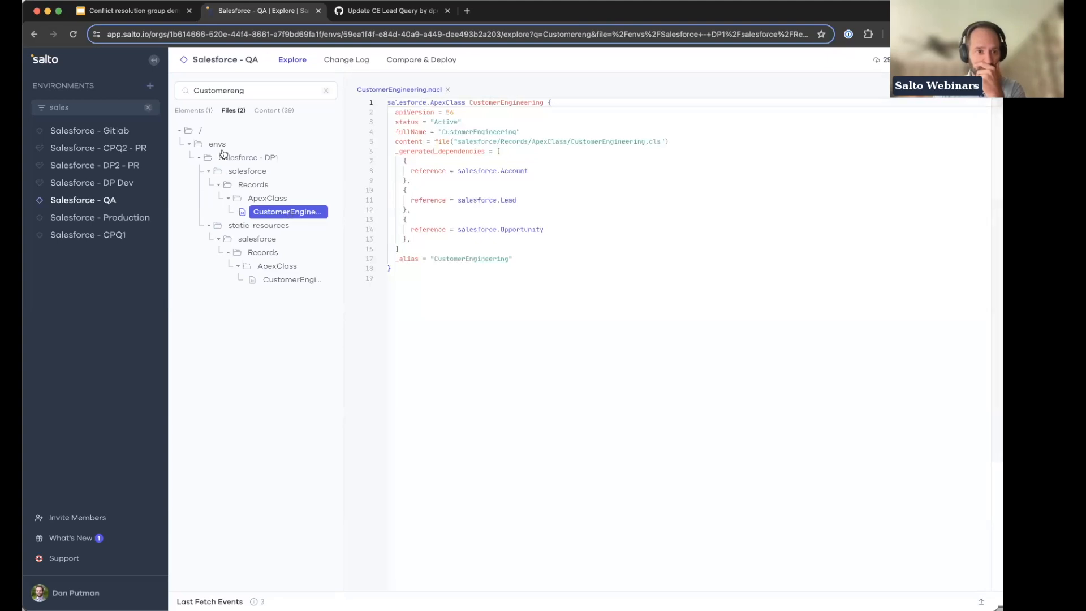
pyautogui.click(268, 280)
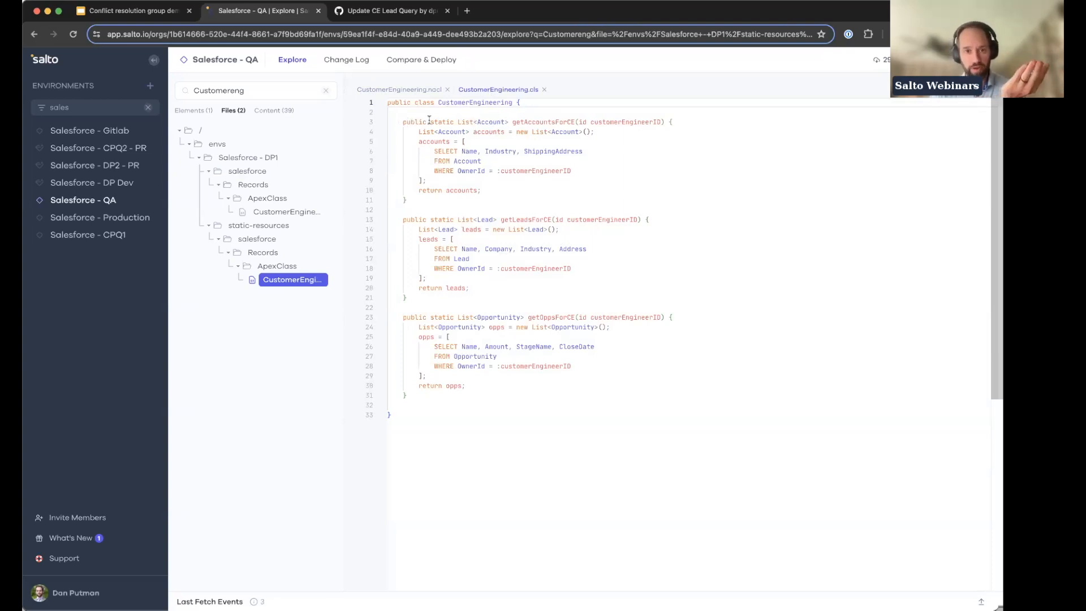
# Step: Examine the getAccountsForCE, getLeadsForCE and getOppsForCE methods in the CustomerEngineering Apex class
pyautogui.doubleClick(550, 121)
pyautogui.click(540, 208)
pyautogui.doubleClick(535, 219)
pyautogui.click(560, 319)
pyautogui.doubleClick(566, 317)
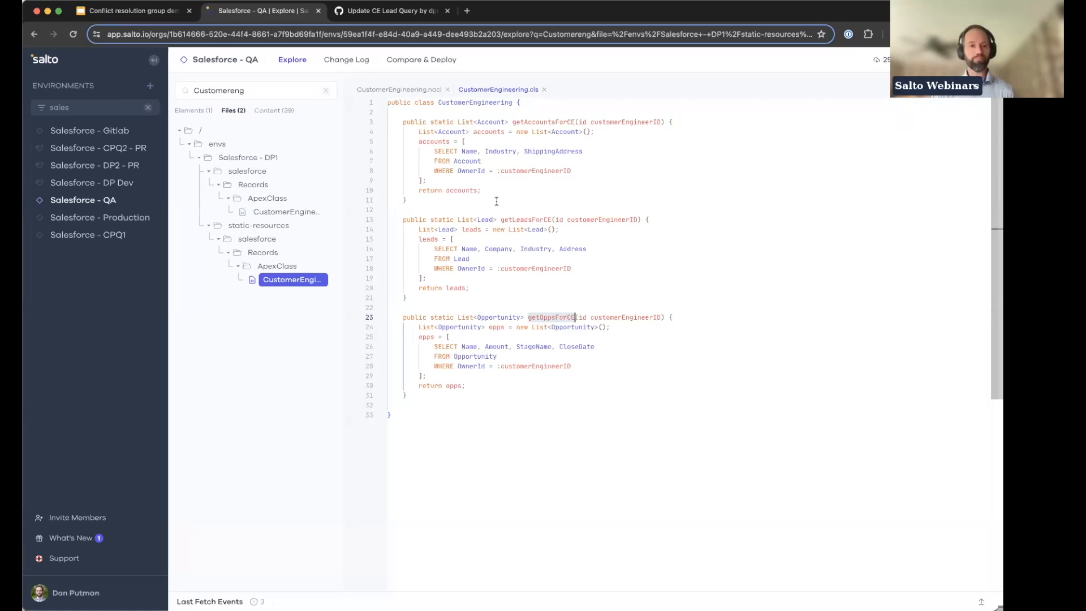
# Step: Create a deployment to Salesforce - QA from SFDX pull request #8 "Update CE Lead Query", without fetching first
pyautogui.click(409, 63)
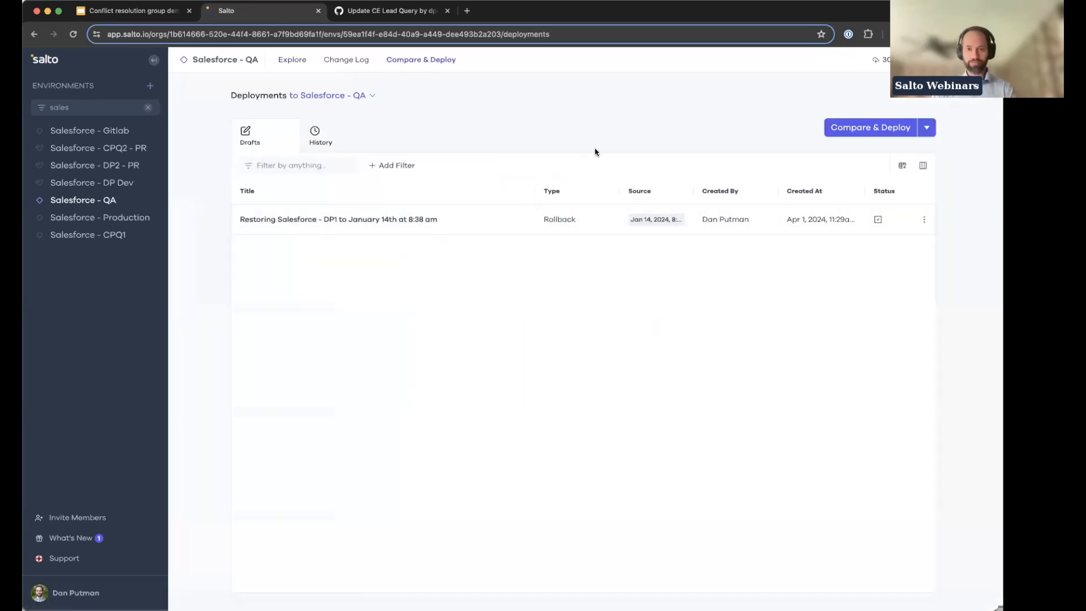
pyautogui.click(843, 133)
pyautogui.click(666, 134)
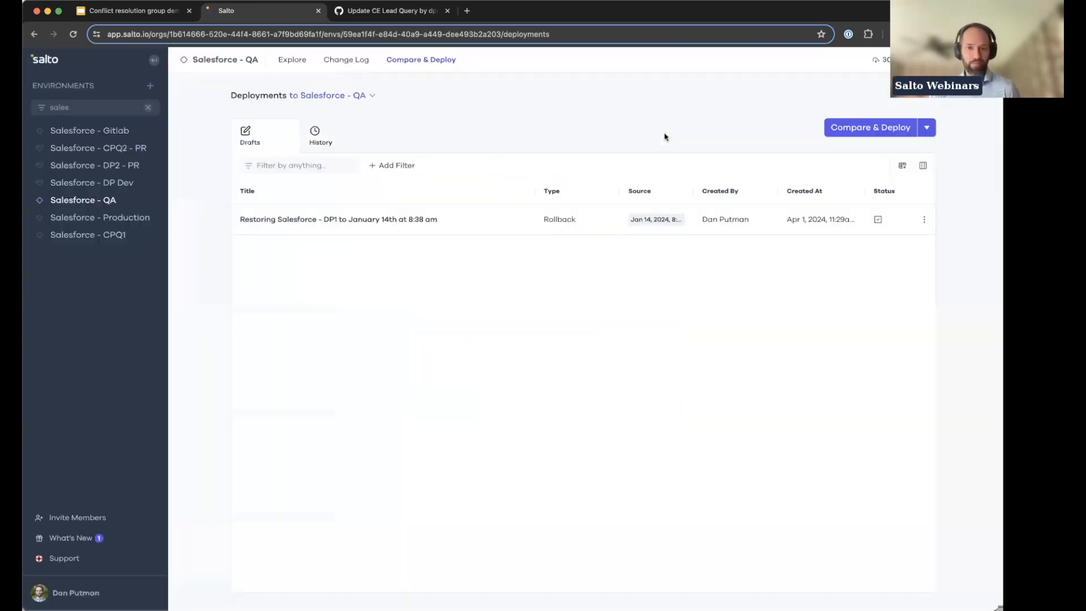
pyautogui.click(927, 128)
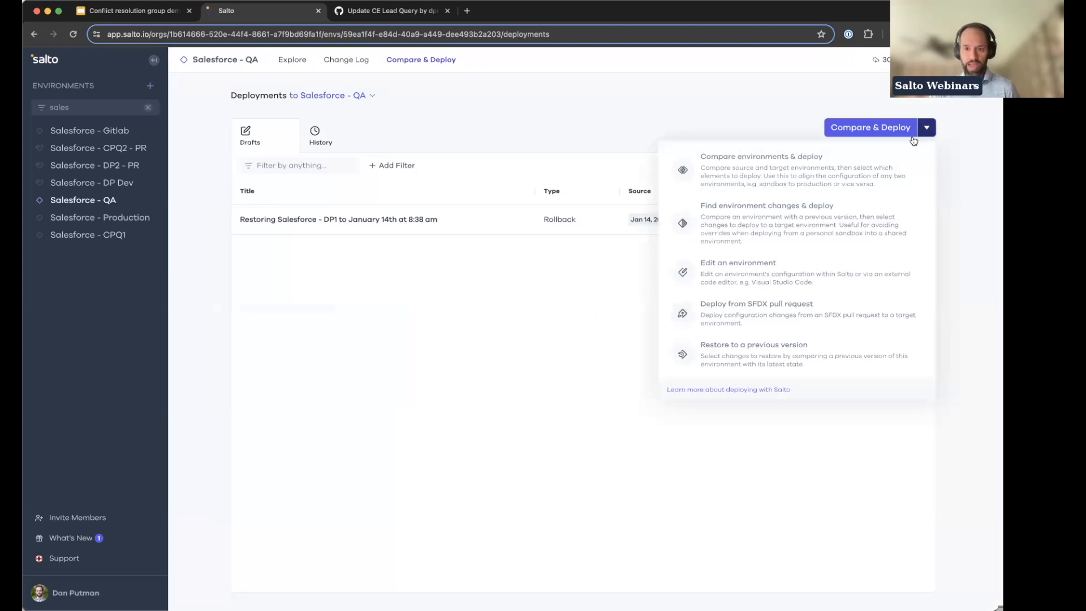
pyautogui.click(759, 314)
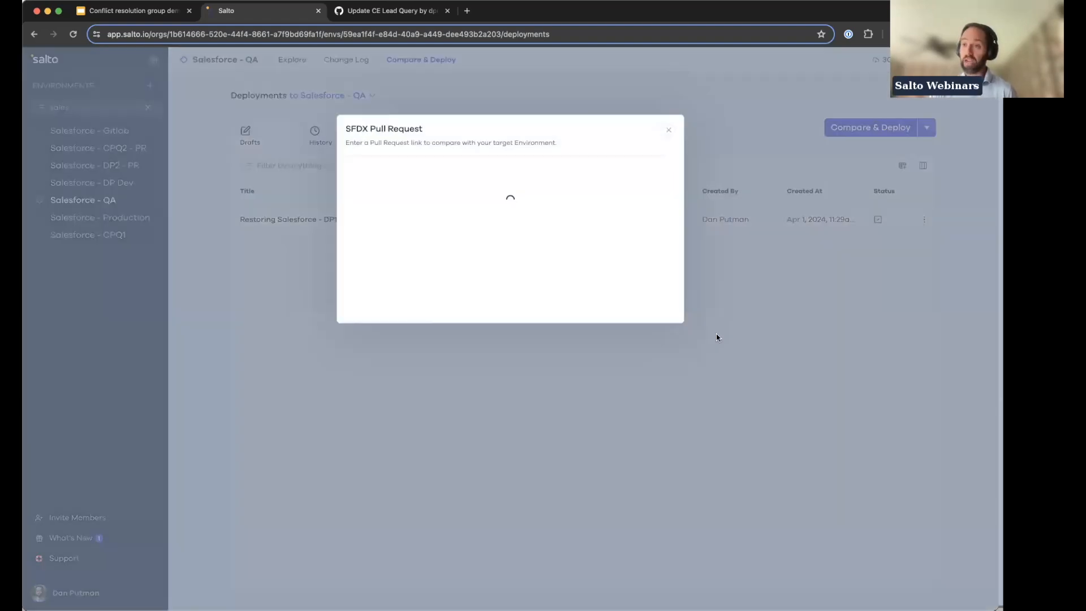
pyautogui.click(501, 203)
pyautogui.click(475, 238)
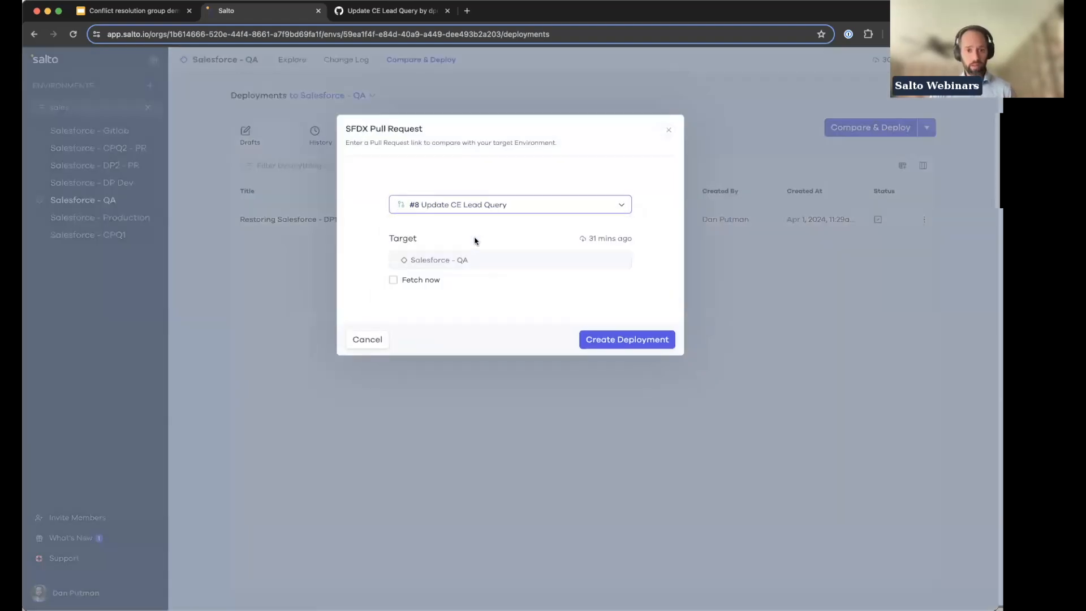
pyautogui.click(595, 340)
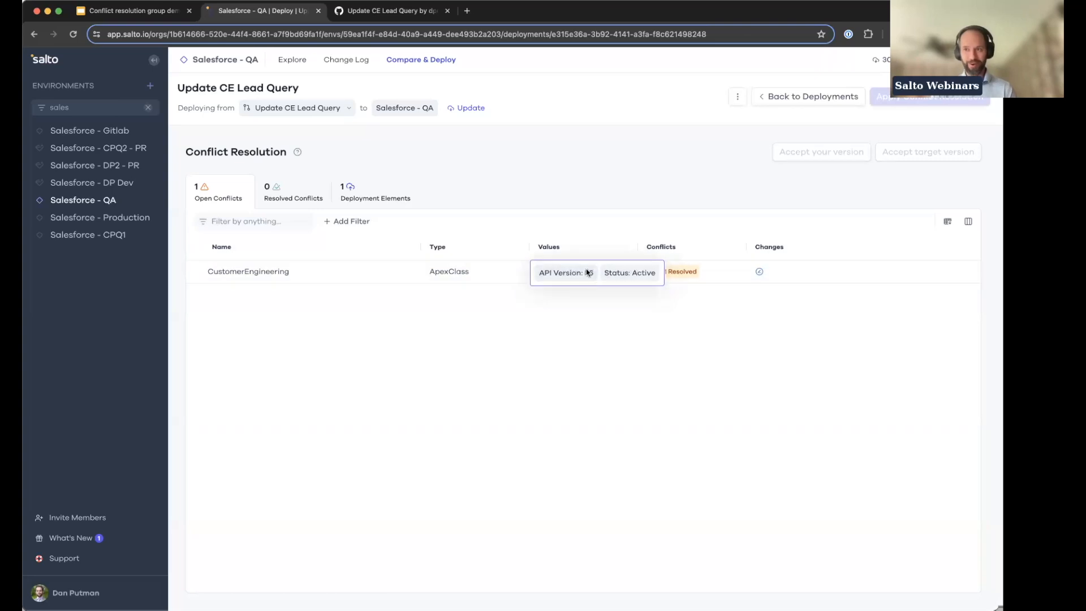
# Step: Open the conflicting CustomerEngineering Apex class, collapse the environments sidebar and start resolving the conflict in its Content
pyautogui.click(727, 279)
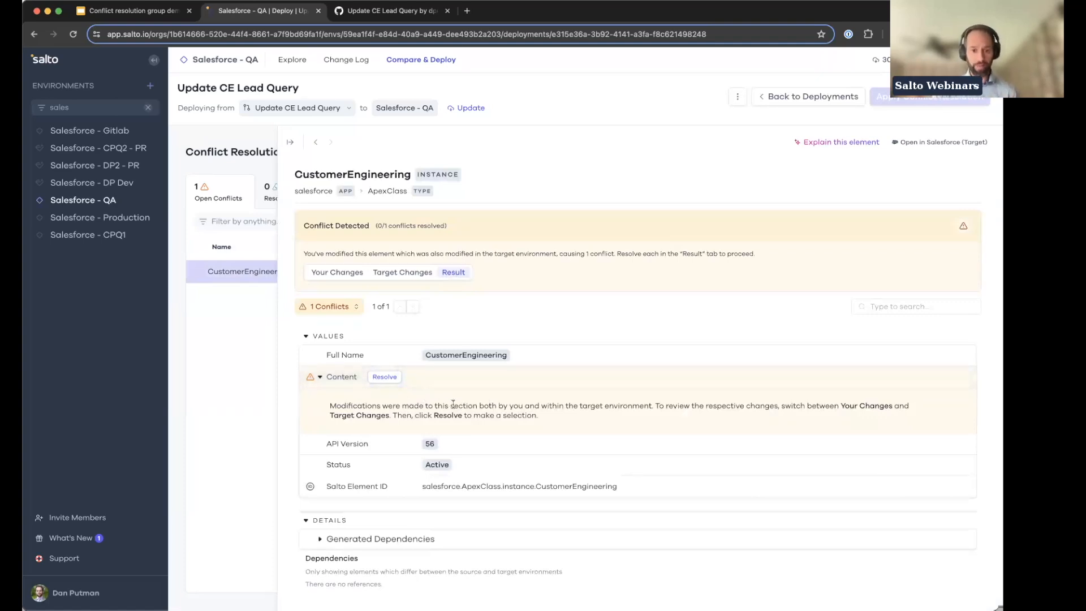
pyautogui.click(154, 60)
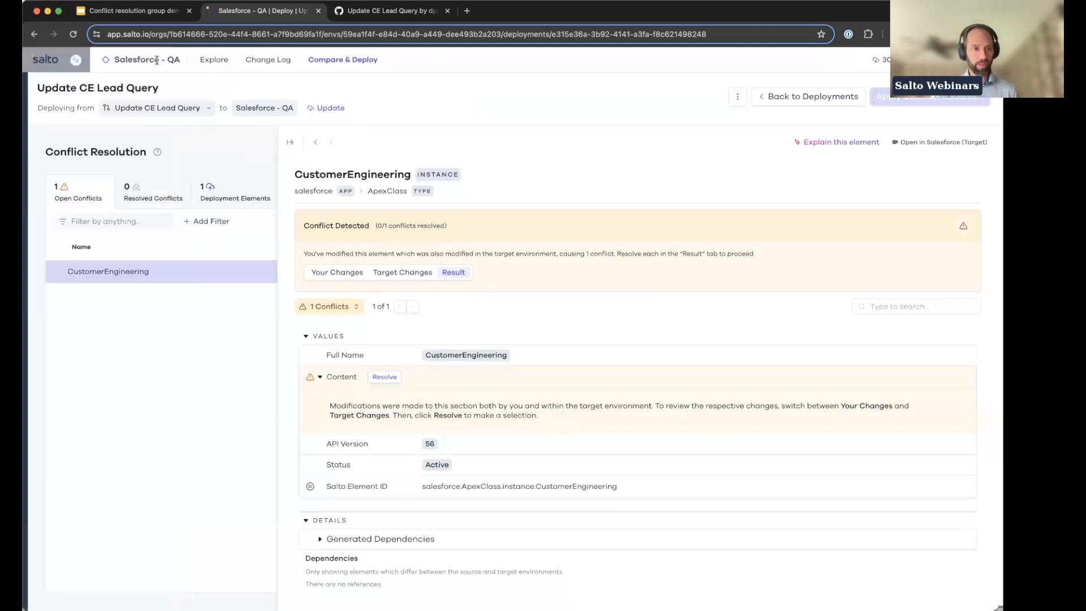
pyautogui.click(388, 378)
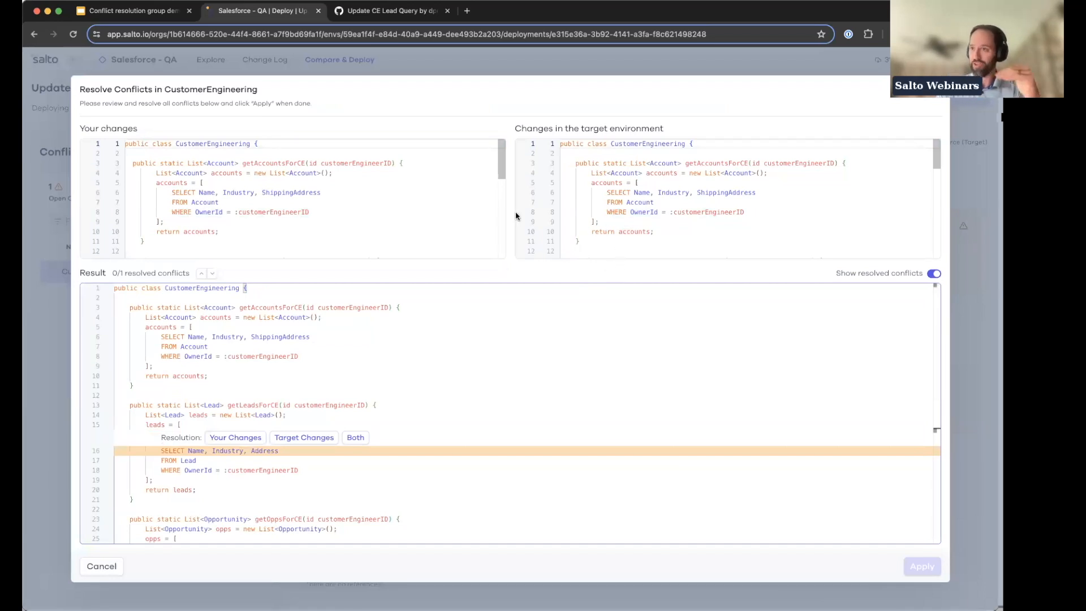
# Step: Compare your changes, the target environment's changes and the merged result for the lead query and the opportunity method
pyautogui.scroll(-5, 640, 242)
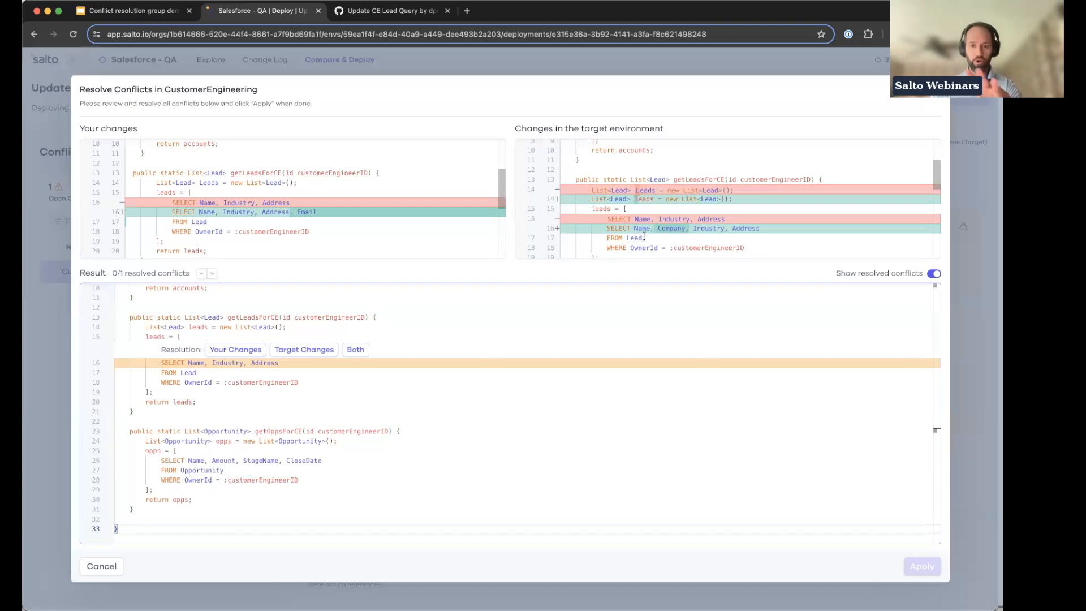
pyautogui.scroll(-8, 644, 236)
pyautogui.scroll(-2, 646, 230)
pyautogui.scroll(4, 646, 230)
pyautogui.scroll(-4, 646, 231)
pyautogui.scroll(2, 647, 231)
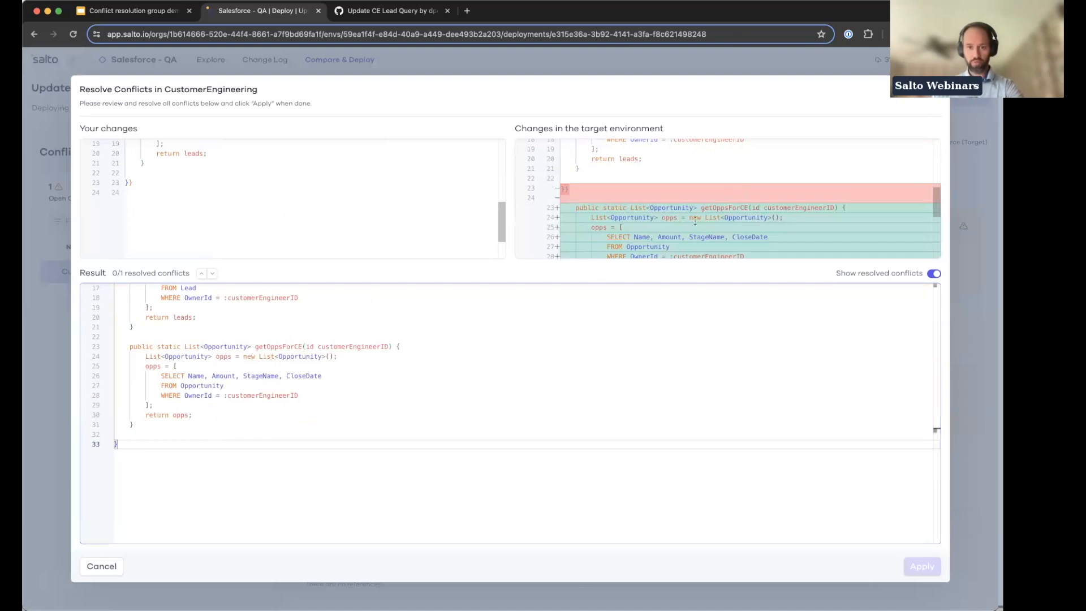
pyautogui.scroll(3, 202, 195)
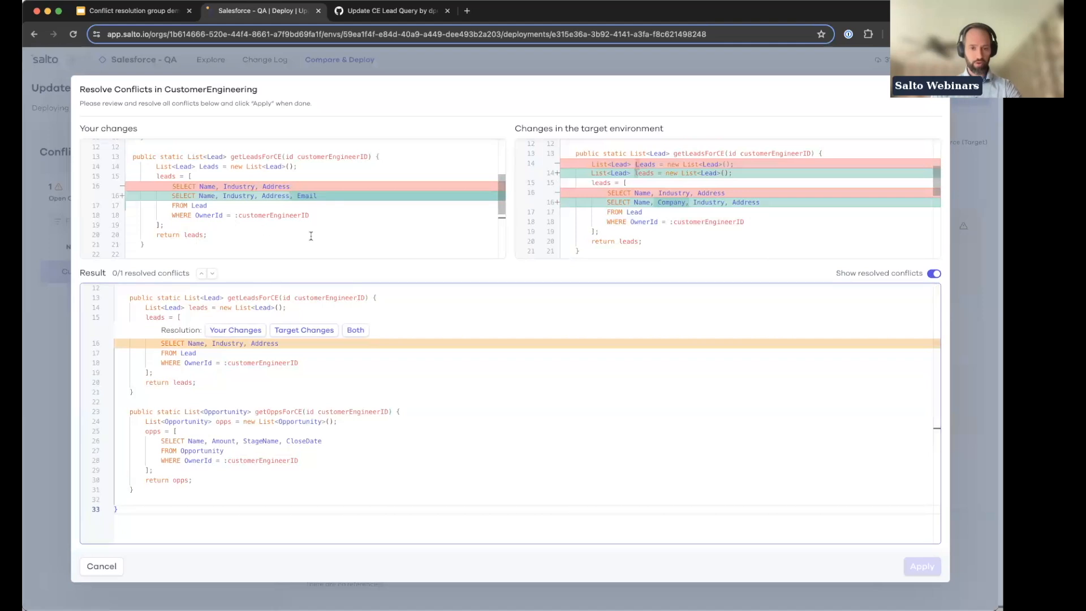
pyautogui.scroll(-1, 340, 242)
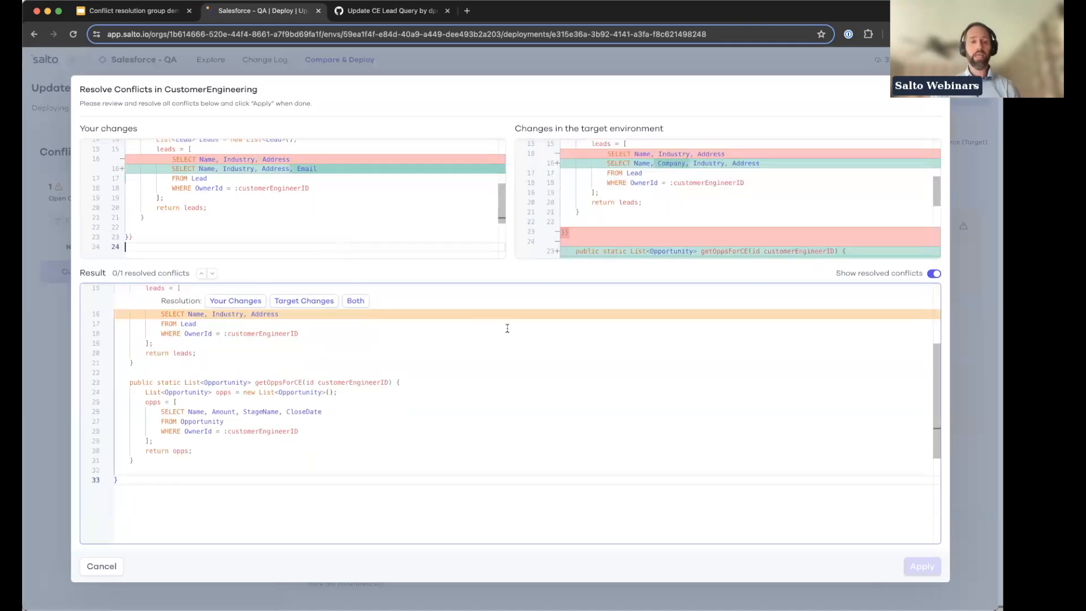
pyautogui.scroll(-2, 479, 405)
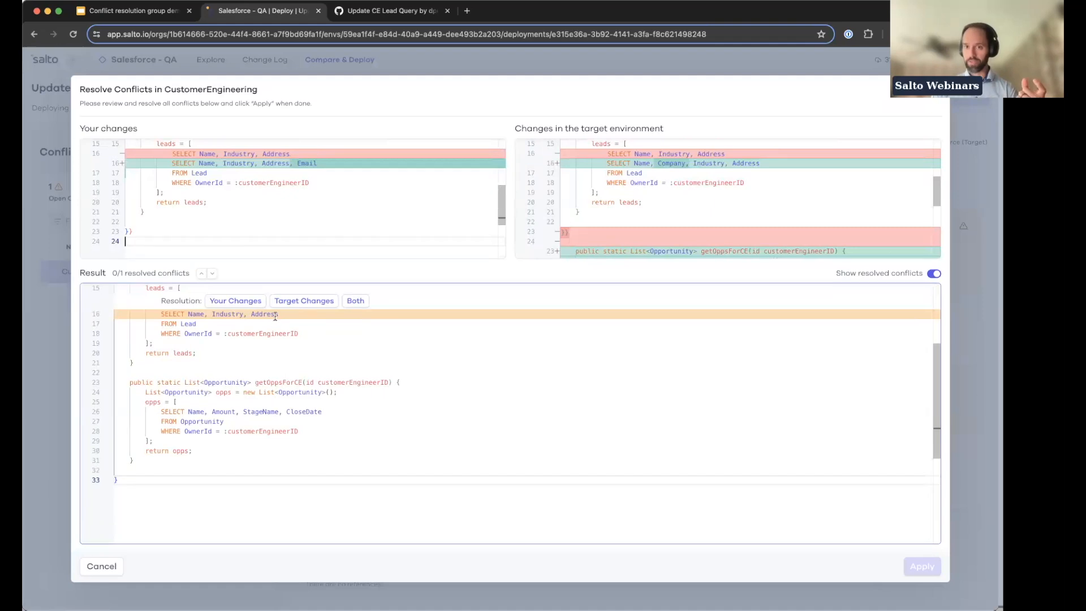
pyautogui.scroll(3, 275, 317)
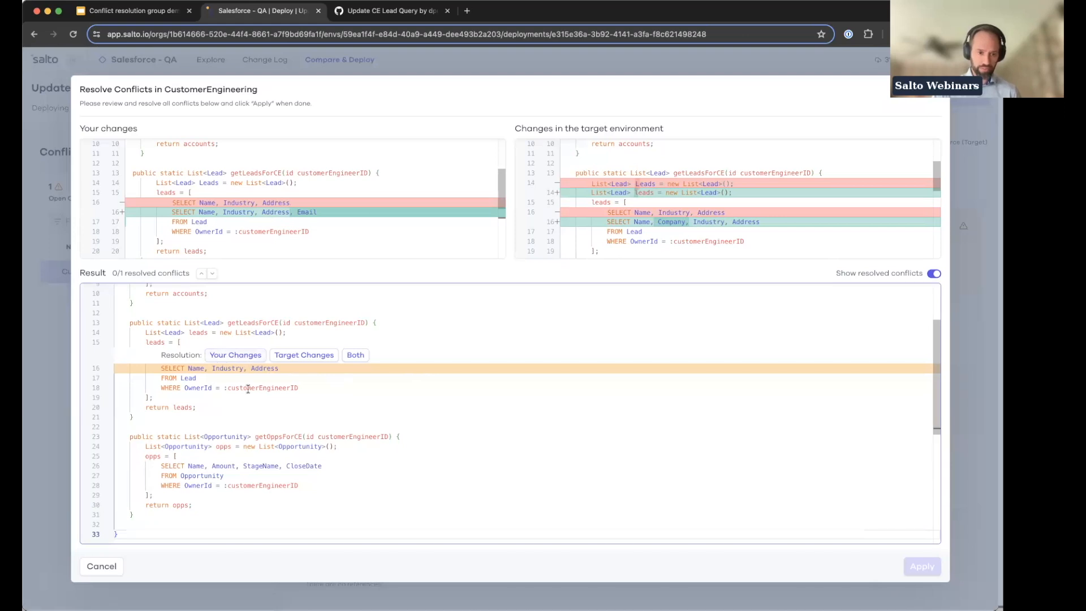
# Step: Try resolving the lead query conflict with your changes and with the target changes, resetting each choice
pyautogui.click(241, 356)
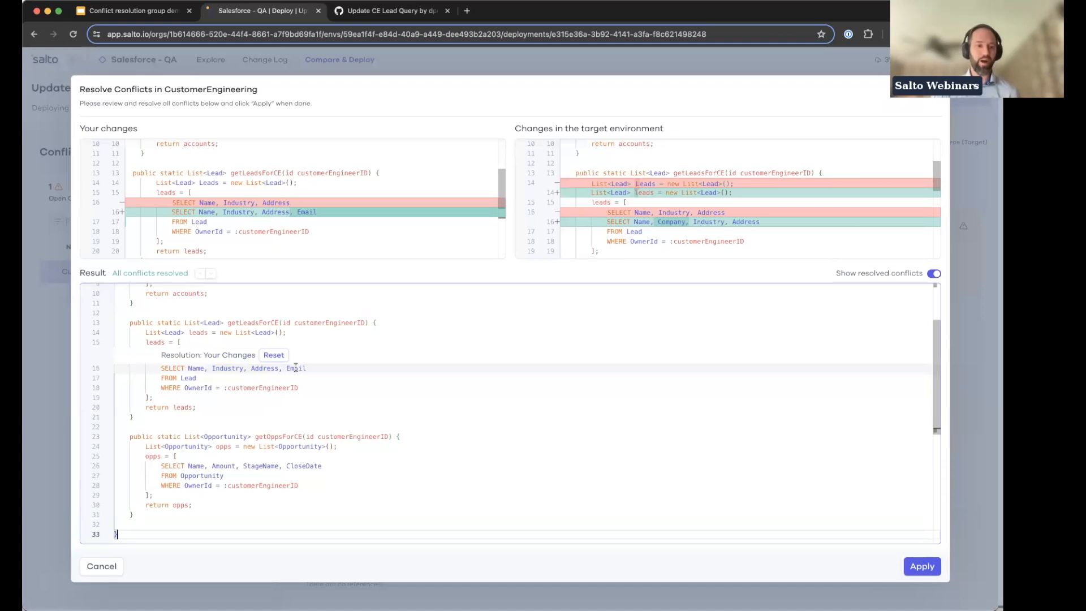
pyautogui.click(276, 355)
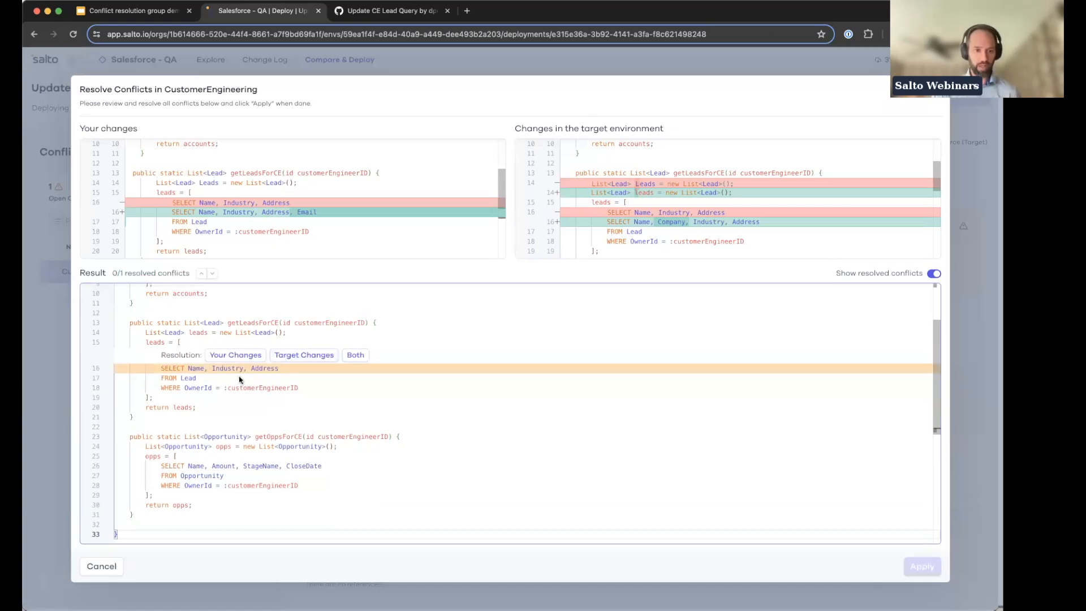
pyautogui.click(305, 355)
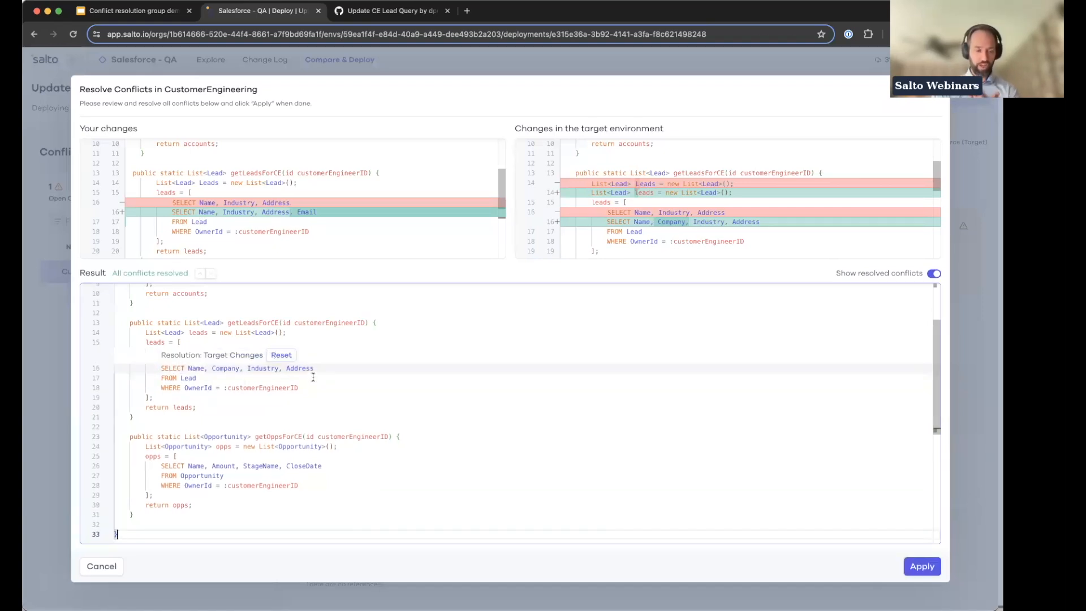
pyautogui.click(283, 356)
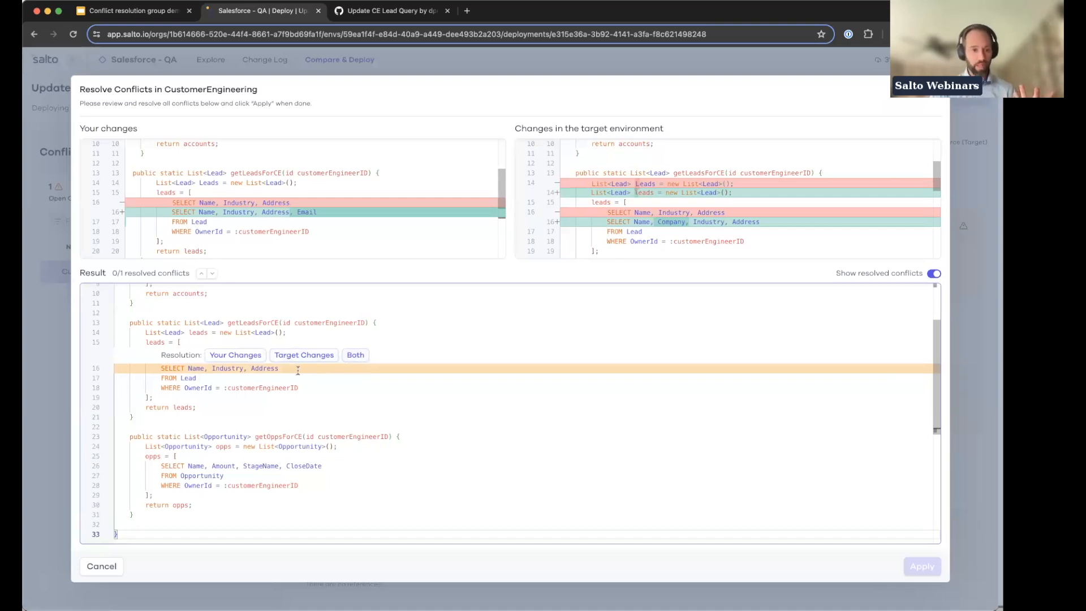
# Step: Resolve the lead query conflict manually by editing line 16 to "SELECT Name, Company, Industry, Address, Email"
pyautogui.click(321, 369)
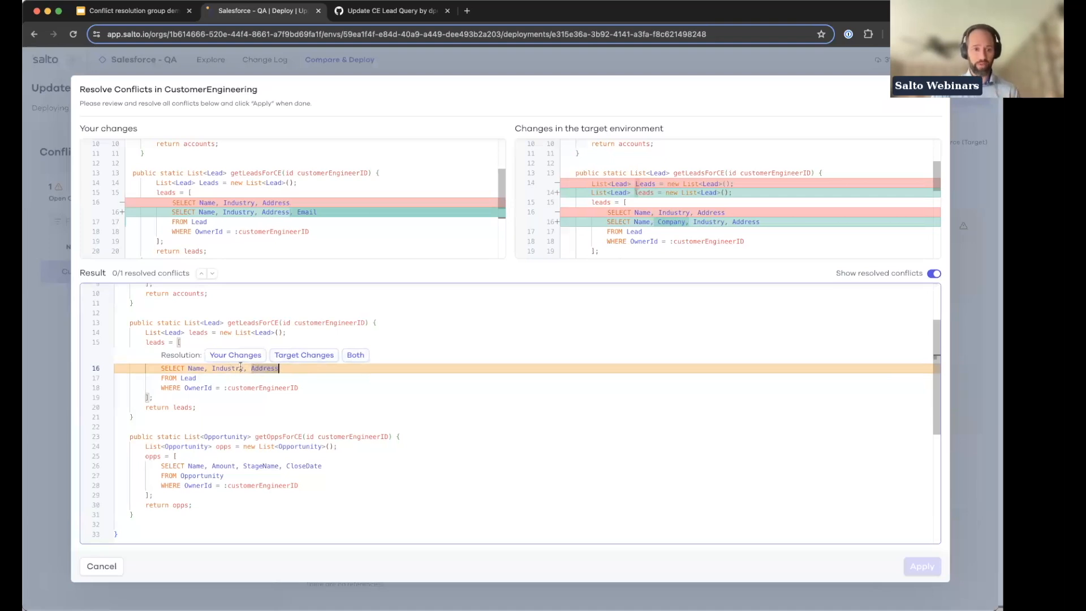
pyautogui.click(211, 368)
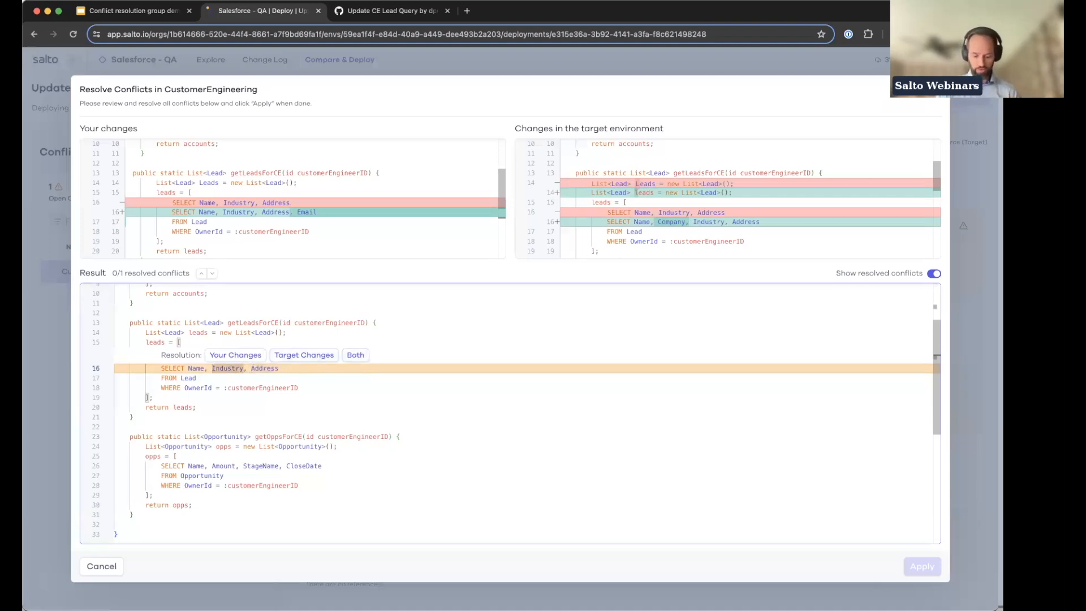
pyautogui.write('Company,')
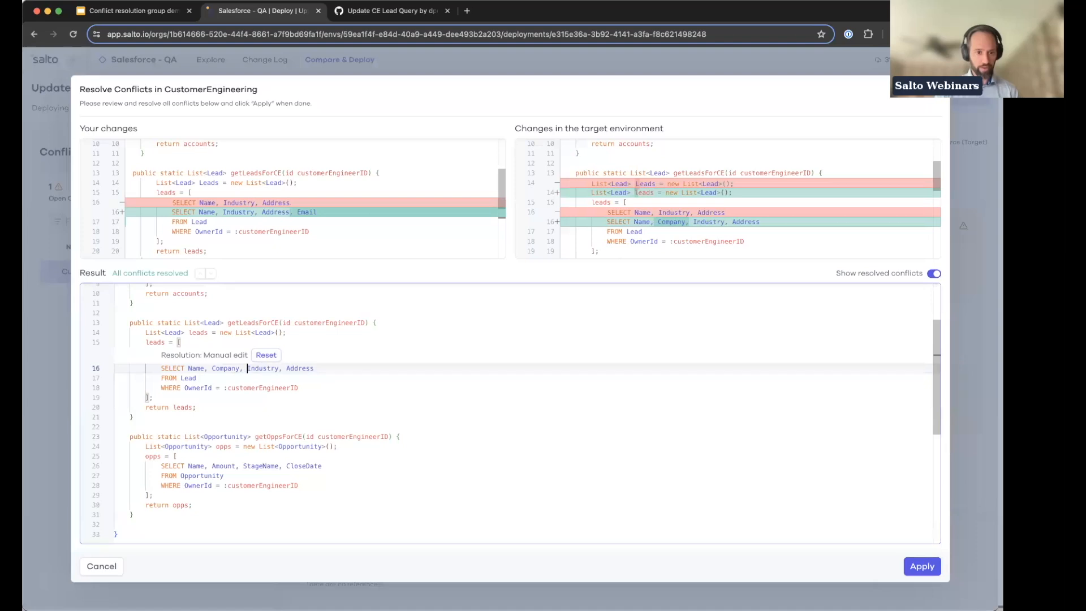
pyautogui.click(335, 367)
pyautogui.write(', E')
pyautogui.press('Return')
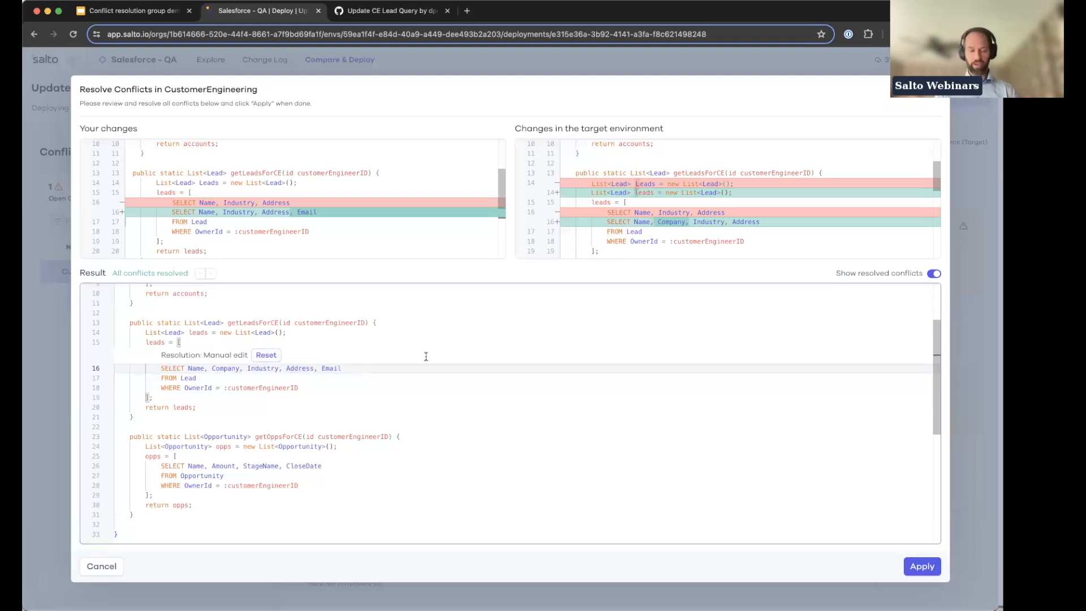
# Step: Apply the manual resolution for the CustomerEngineering class, check the merged code and deploy it to Salesforce - QA
pyautogui.click(920, 567)
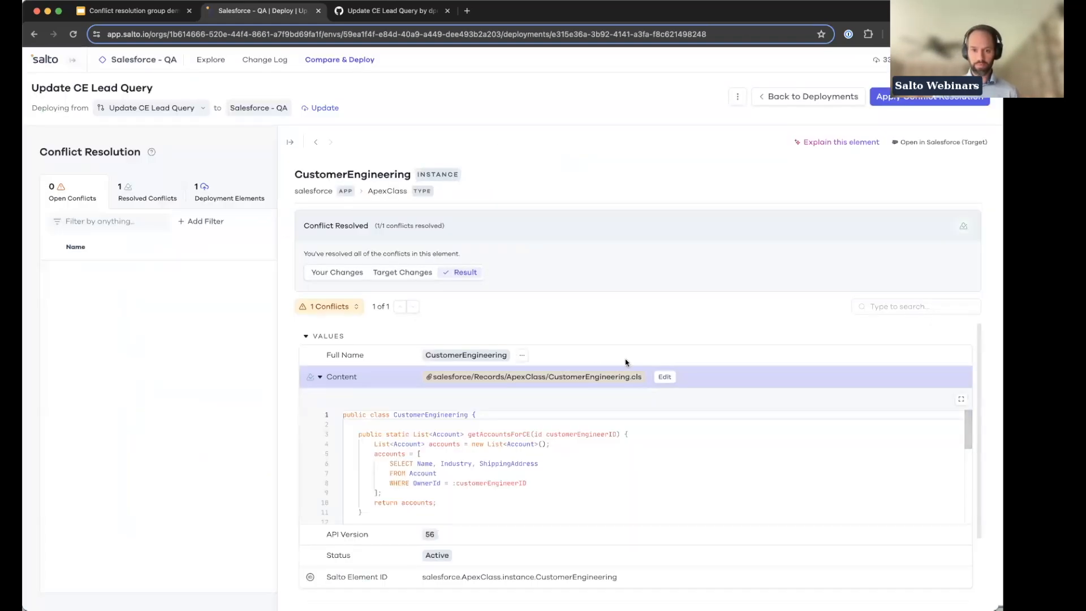
pyautogui.scroll(-5, 393, 462)
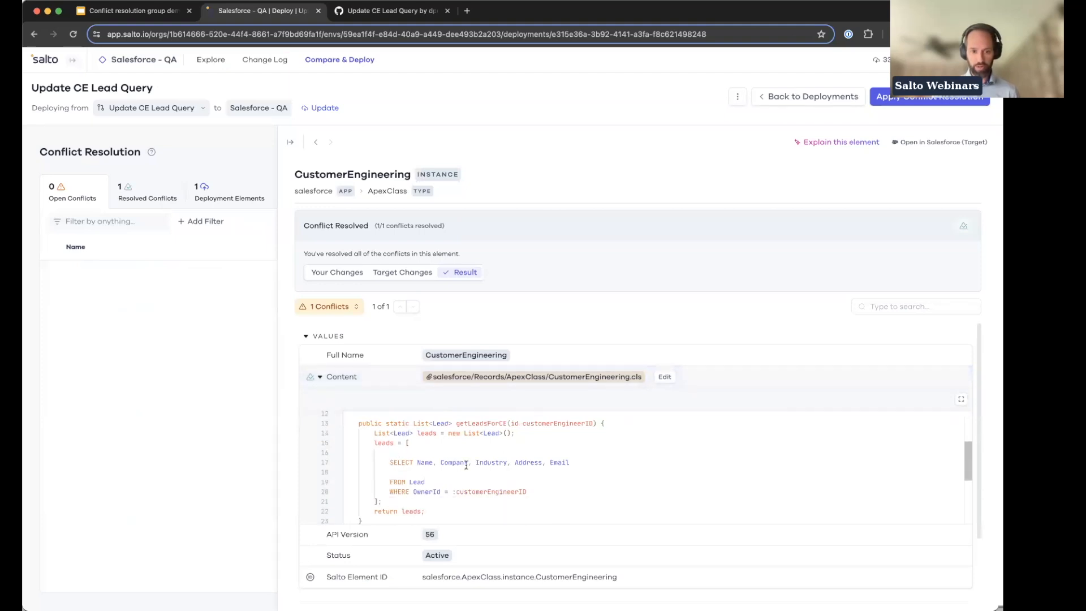
pyautogui.click(910, 105)
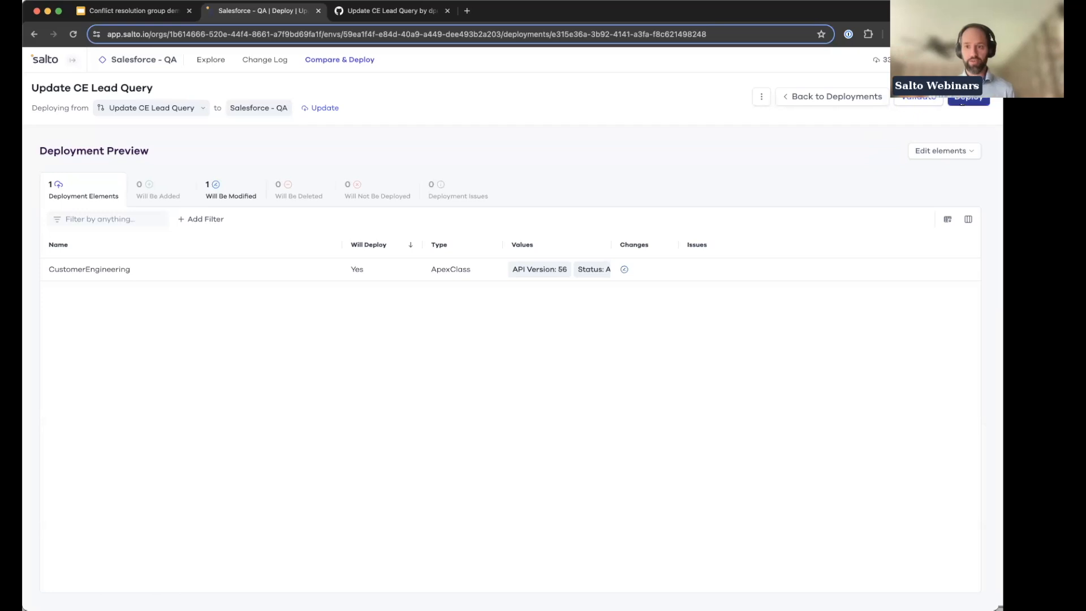
pyautogui.click(948, 106)
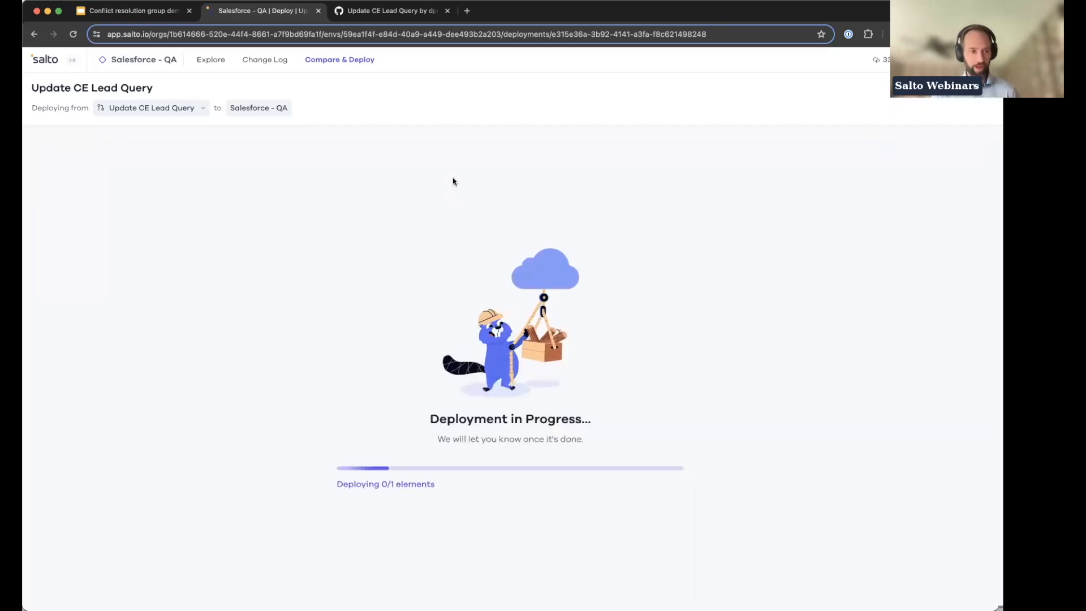
# Step: Expand the environments sidebar and review the deployed code comparison of the CustomerEngineering class
pyautogui.click(72, 60)
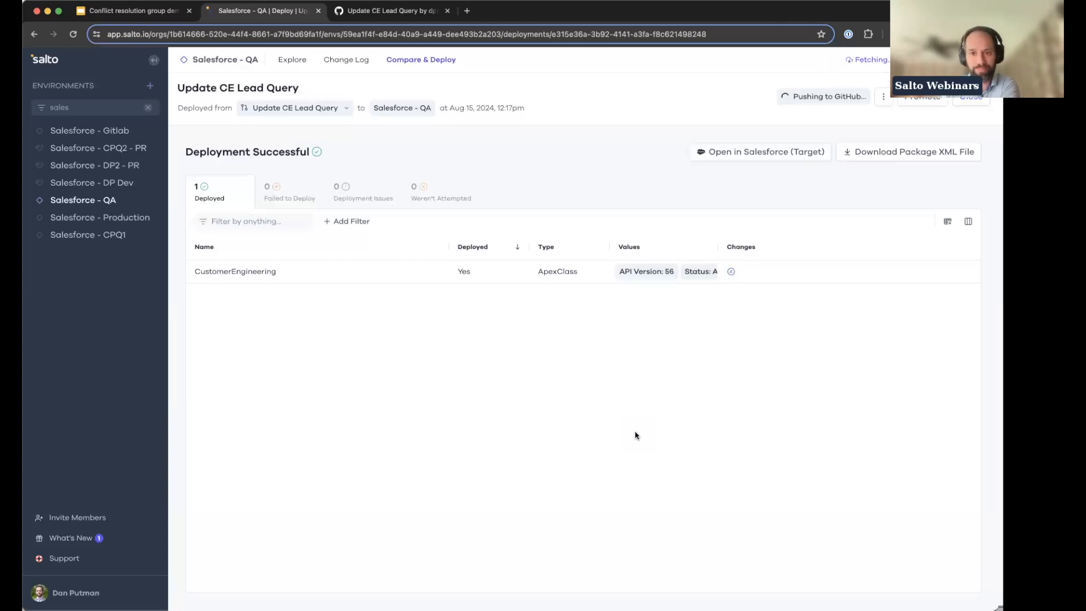
pyautogui.click(425, 274)
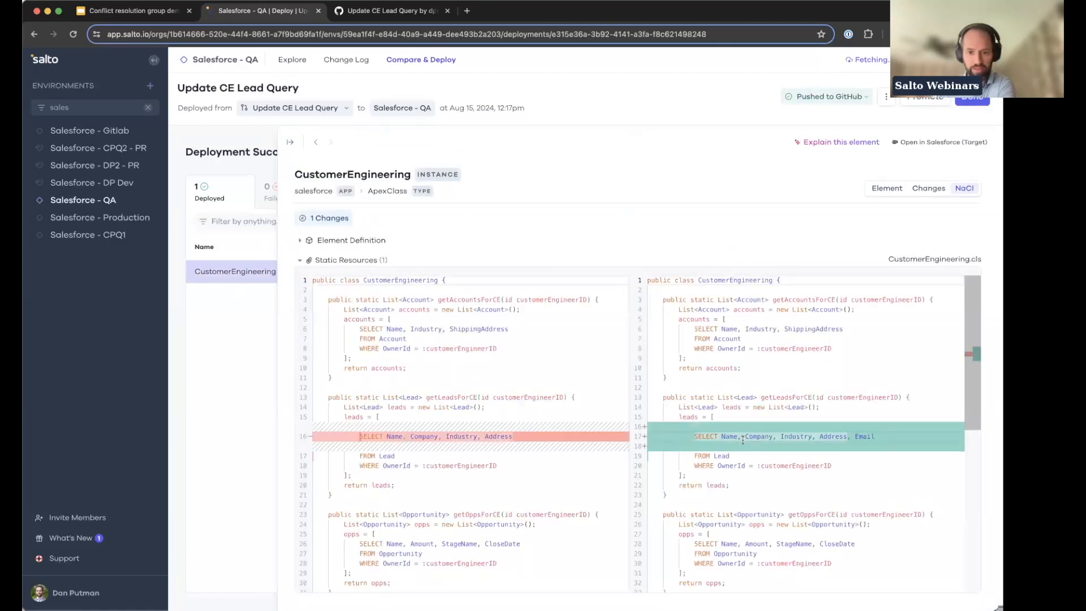
pyautogui.click(240, 365)
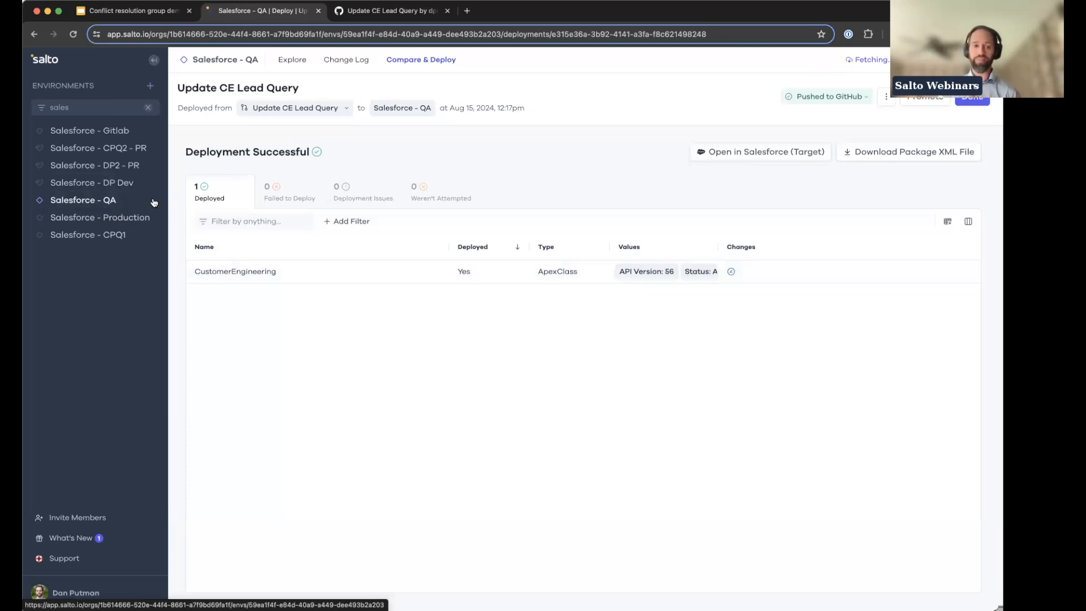
# Step: Go to the Salesforce - QA deployments and start a new deployment that finds environment changes
pyautogui.click(130, 201)
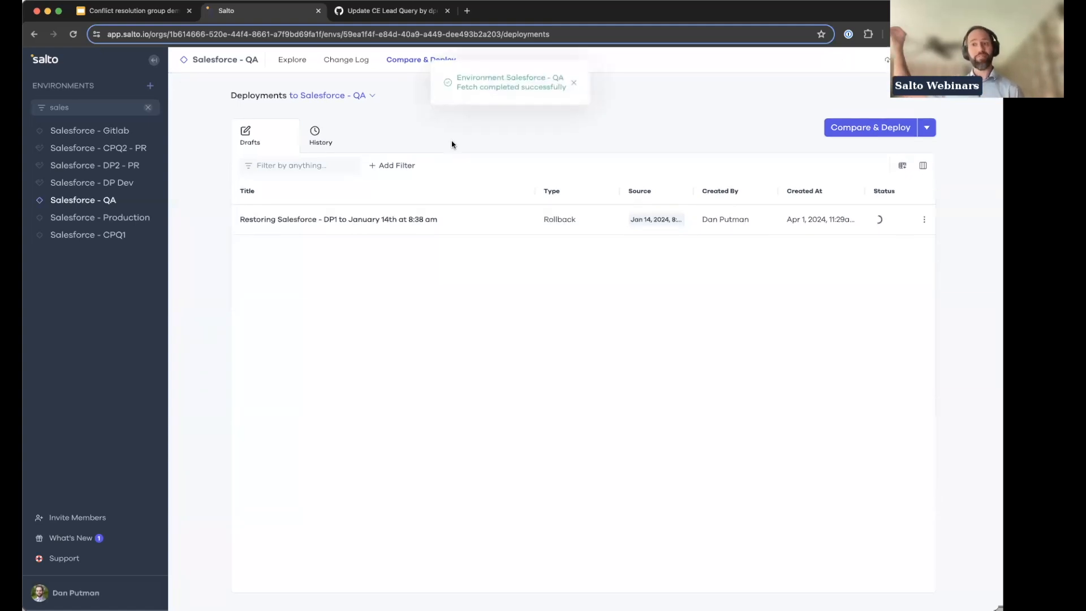
pyautogui.click(574, 86)
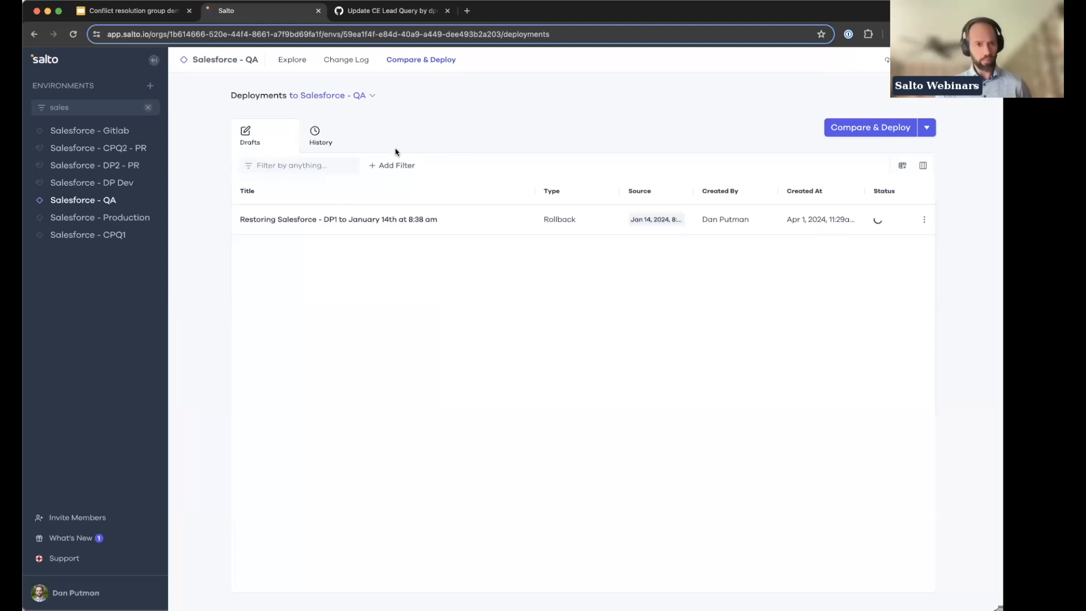
pyautogui.click(926, 129)
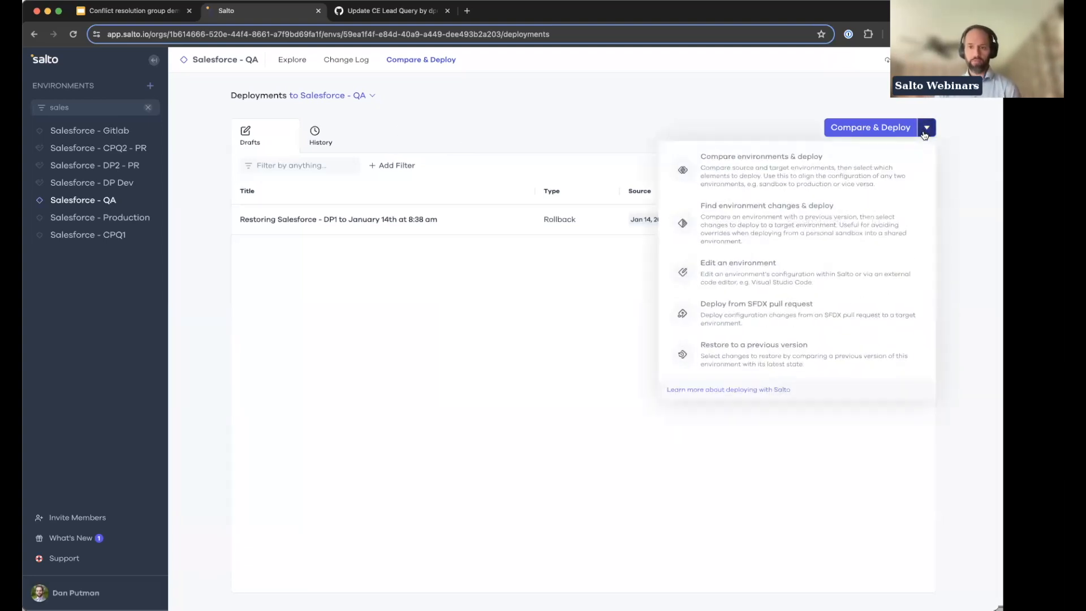
pyautogui.click(730, 217)
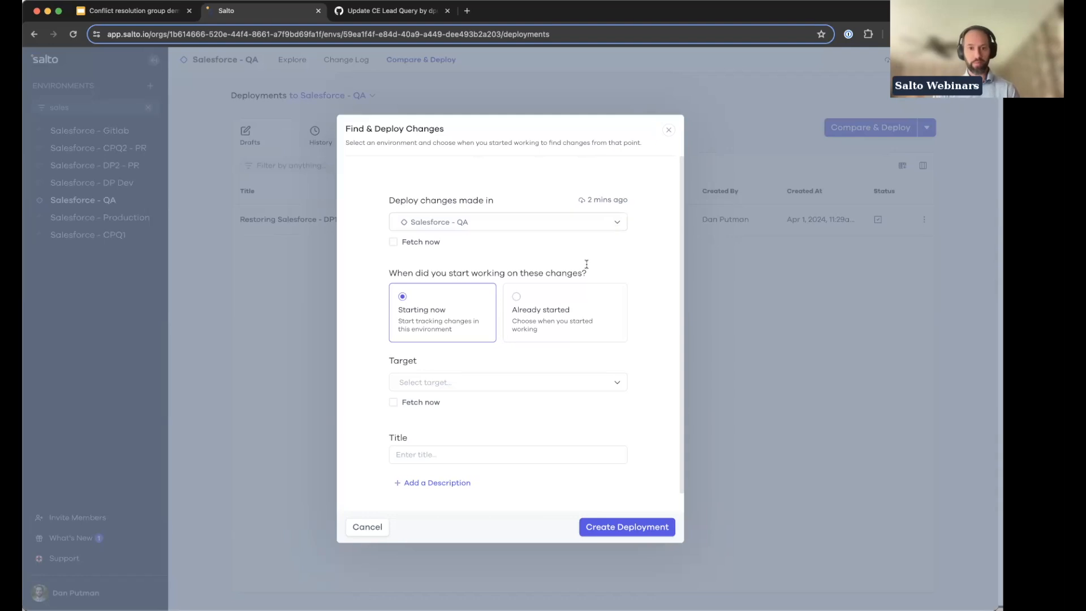
# Step: Set the changes as already started, using today's 7:56am configuration snapshot of Salesforce - QA
pyautogui.click(544, 309)
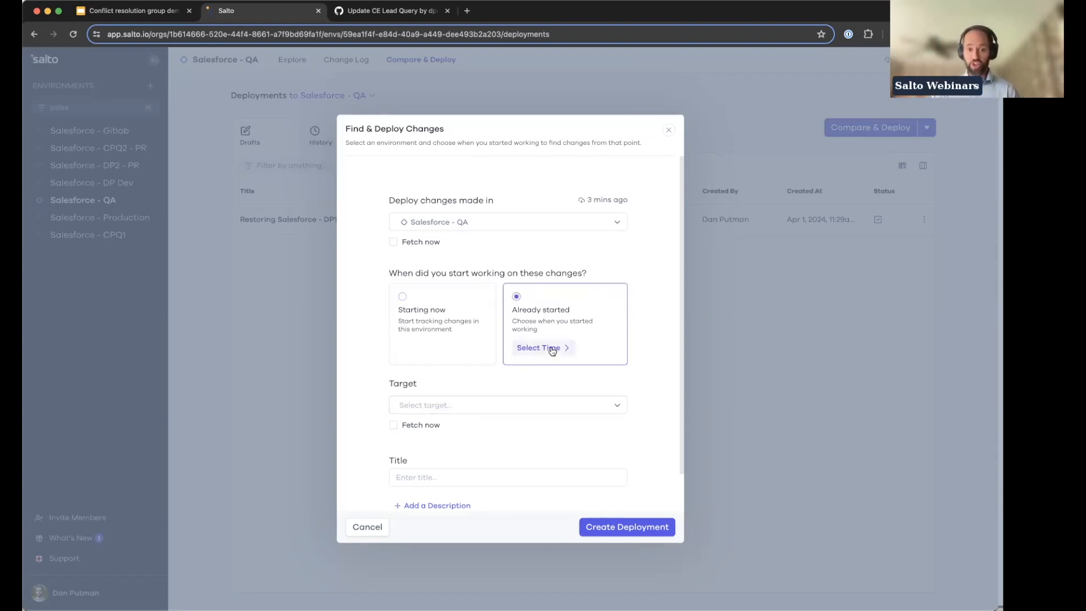
pyautogui.click(551, 350)
pyautogui.click(461, 203)
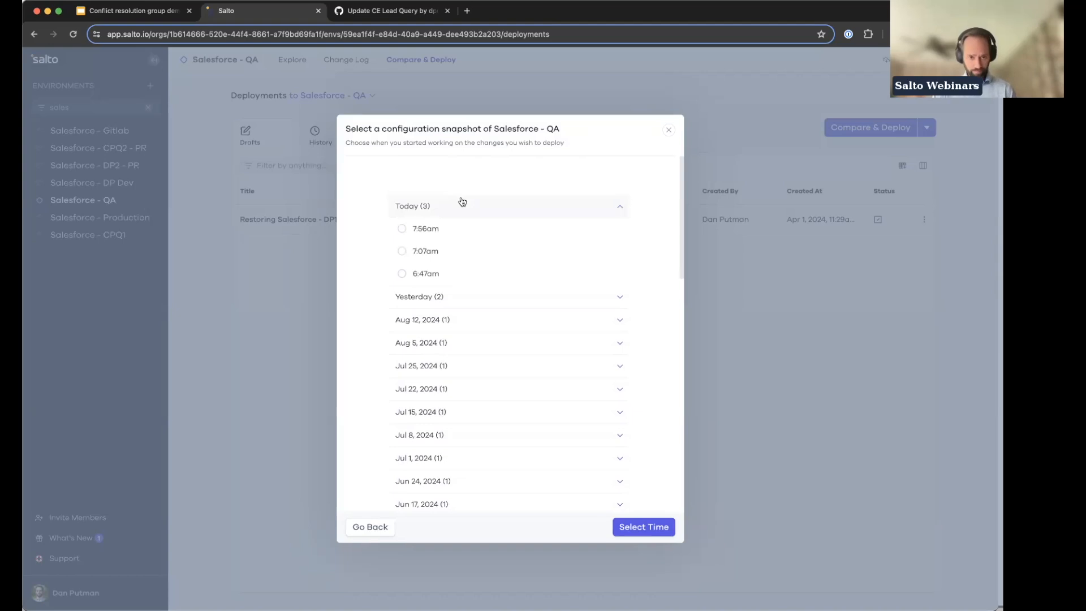
pyautogui.click(425, 228)
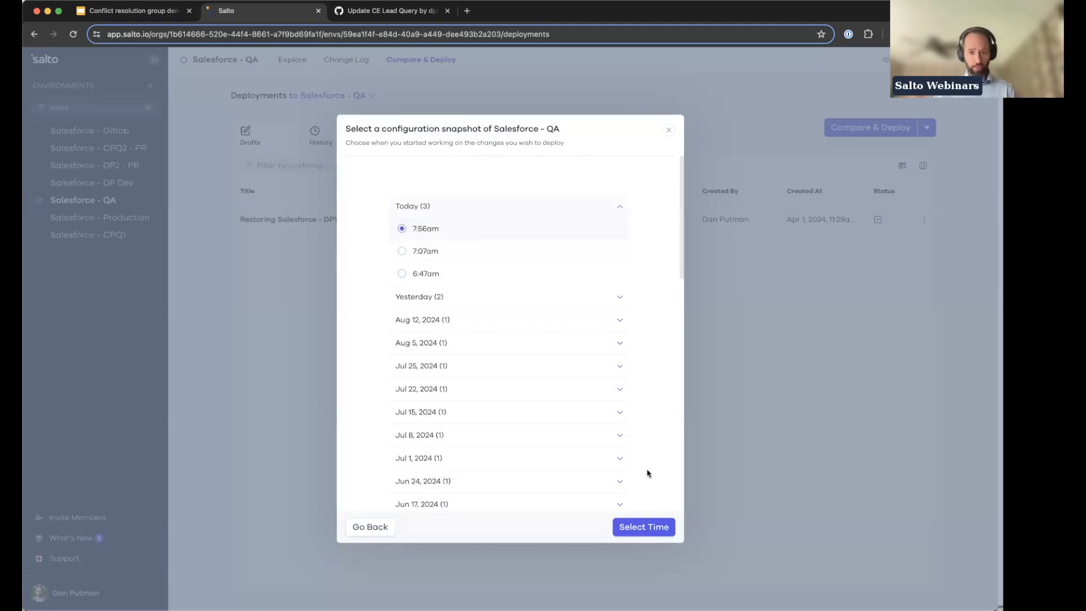
pyautogui.click(662, 530)
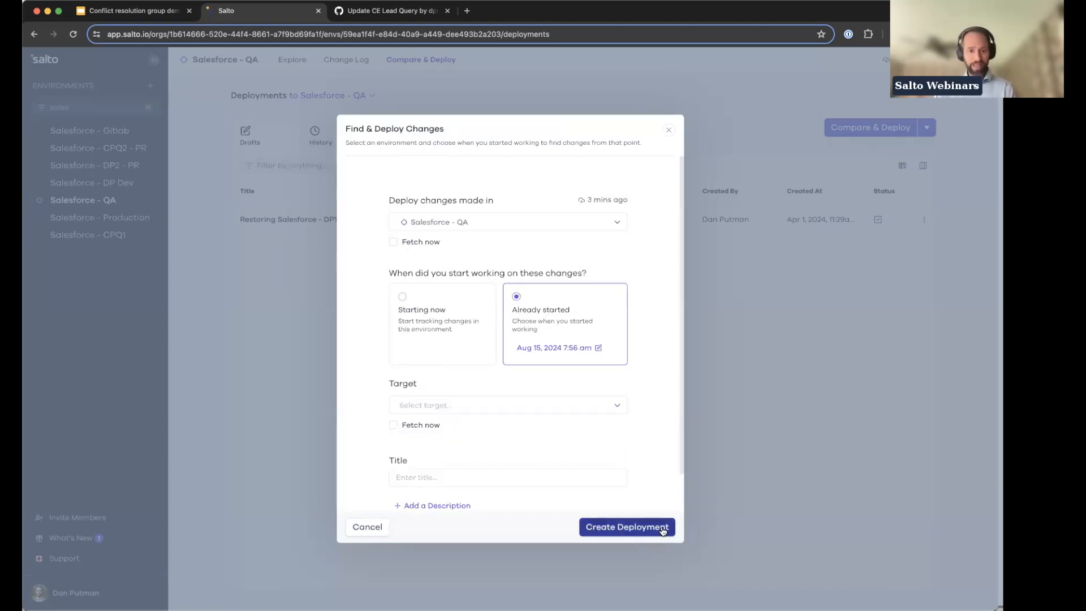
# Step: Set the target to Salesforce - Production, title the deployment "Flow Update" and create it
pyautogui.click(512, 406)
pyautogui.write('produ')
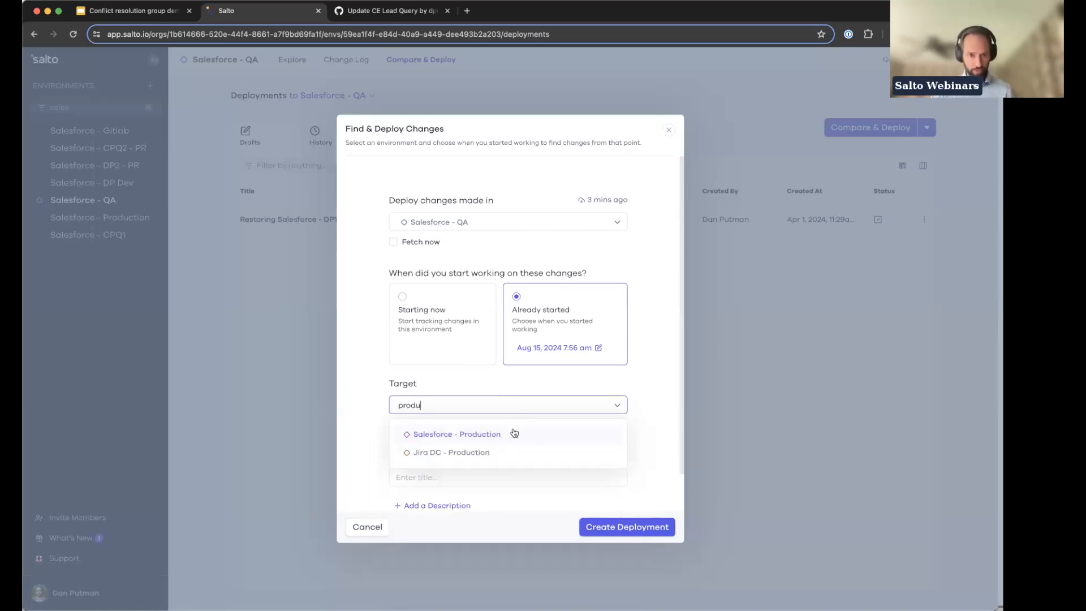
pyautogui.click(513, 433)
pyautogui.click(507, 475)
pyautogui.write('Flow Update')
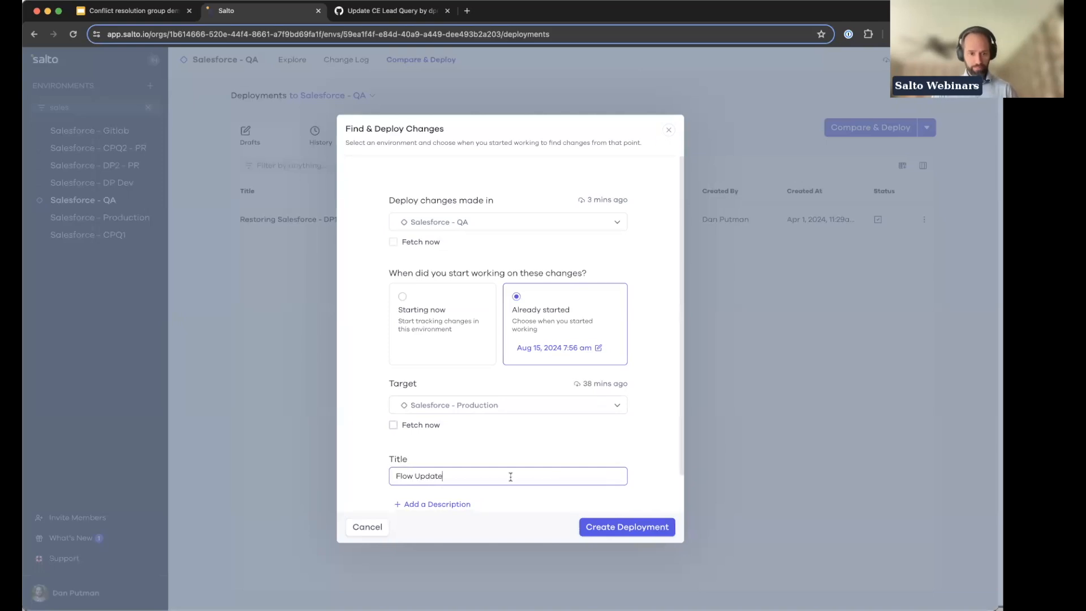
pyautogui.click(619, 527)
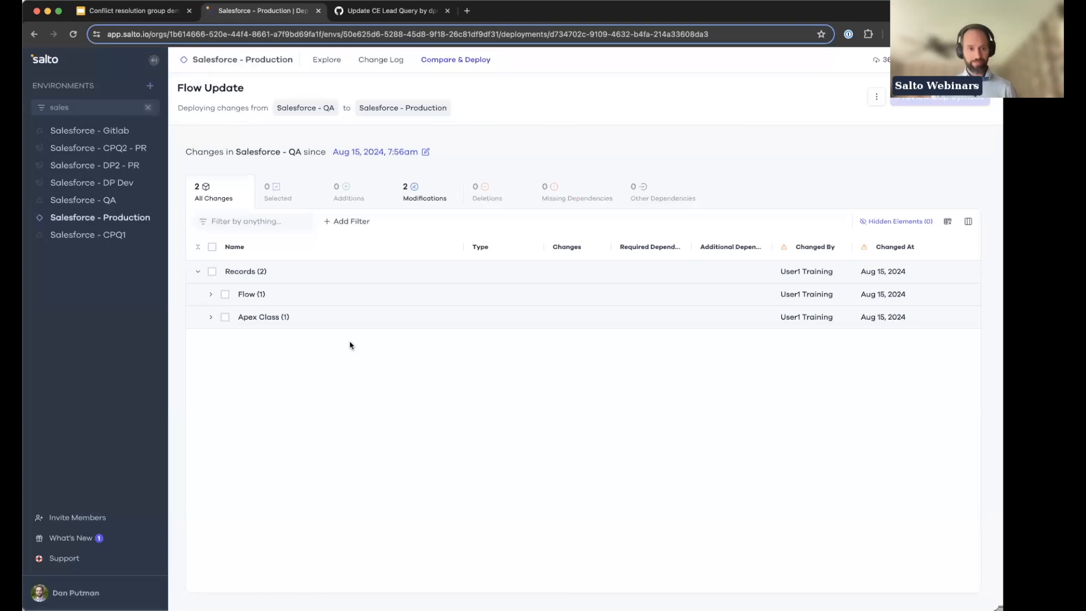
# Step: Review the CustomerEngineering Apex class comparison in the list of changes, leaving the class unselected
pyautogui.click(340, 321)
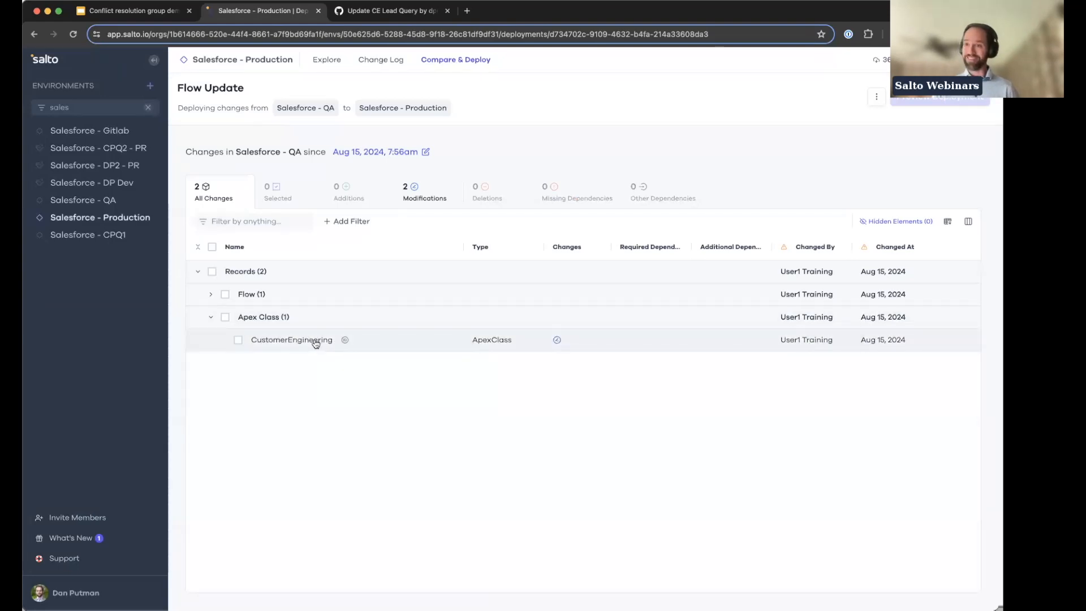
pyautogui.click(316, 342)
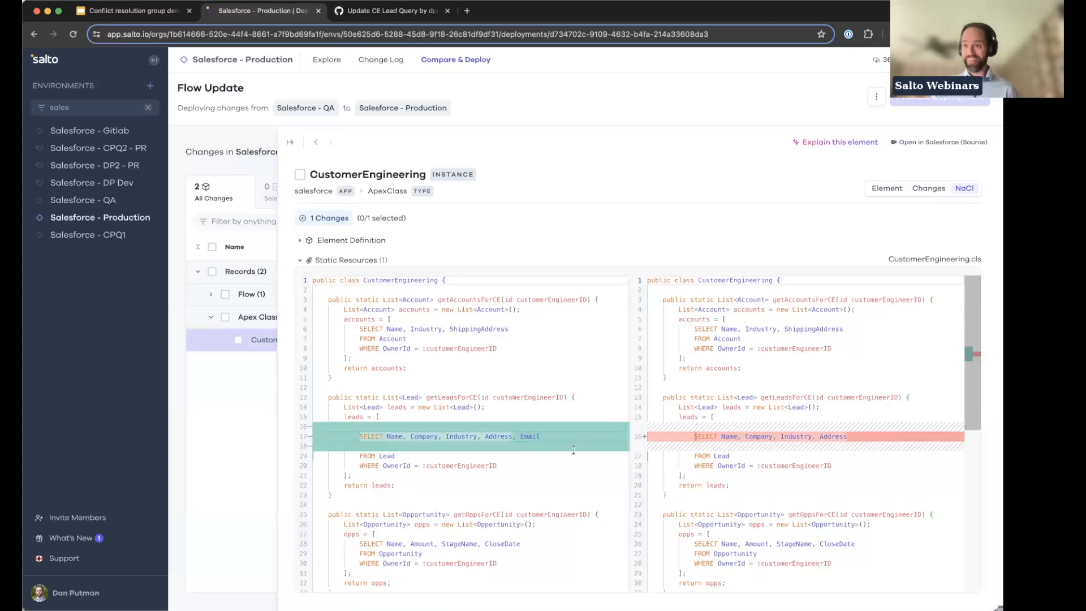
pyautogui.click(224, 428)
pyautogui.click(213, 317)
# Step: Review the DP - Lead Tier Assignment flow comparison and select that flow for deployment
pyautogui.click(212, 297)
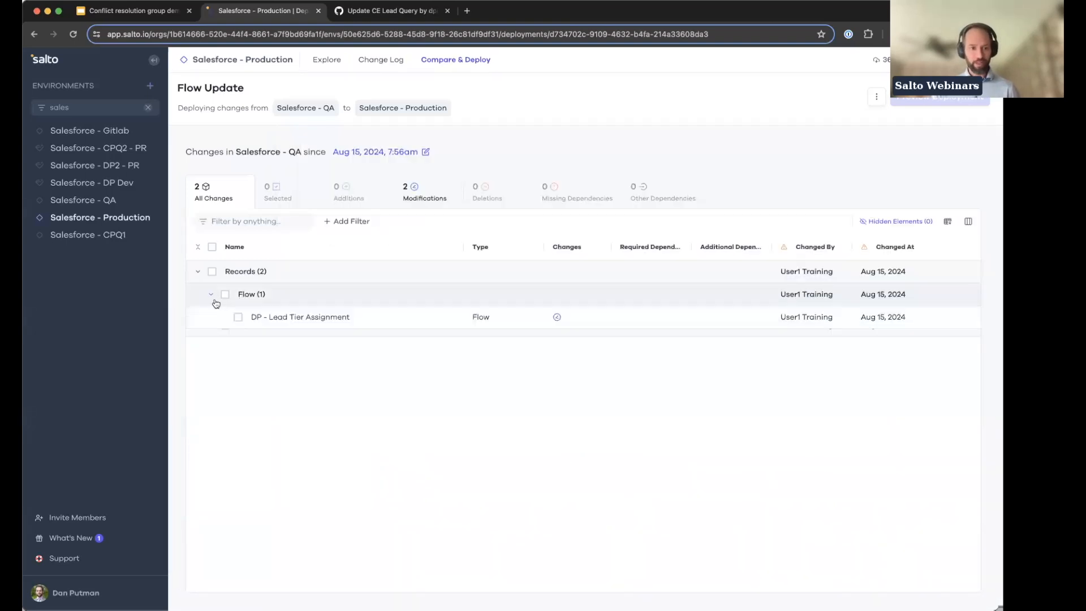
pyautogui.click(303, 321)
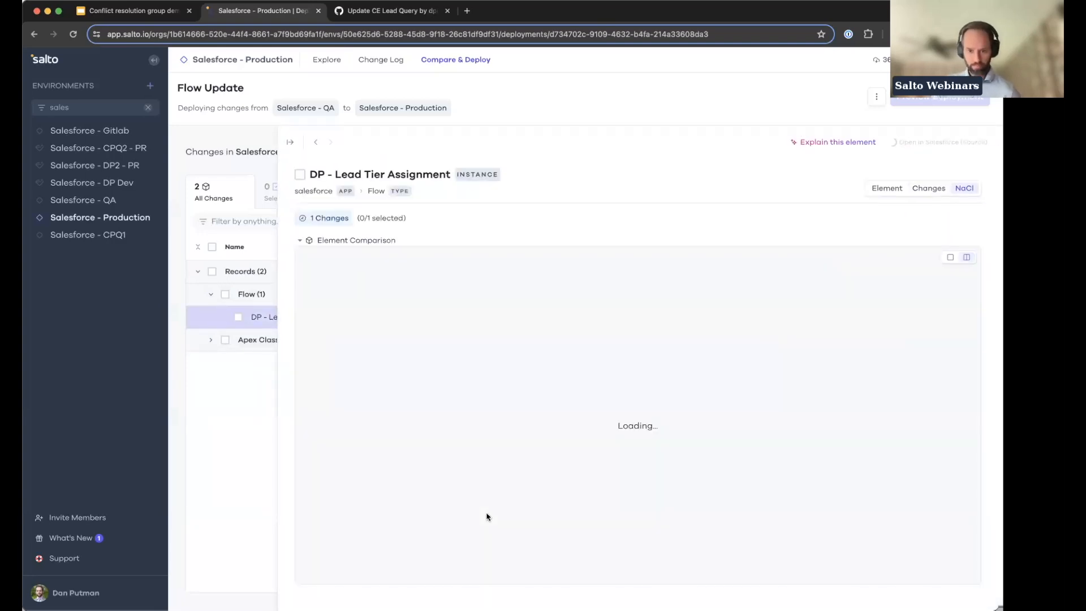
pyautogui.scroll(-10, 548, 500)
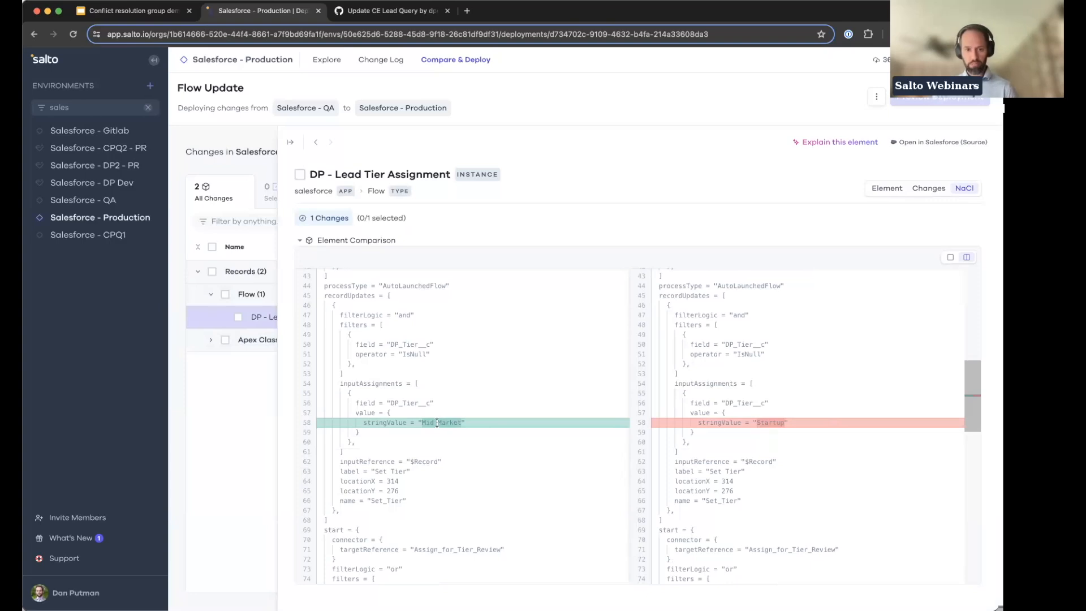
pyautogui.click(237, 318)
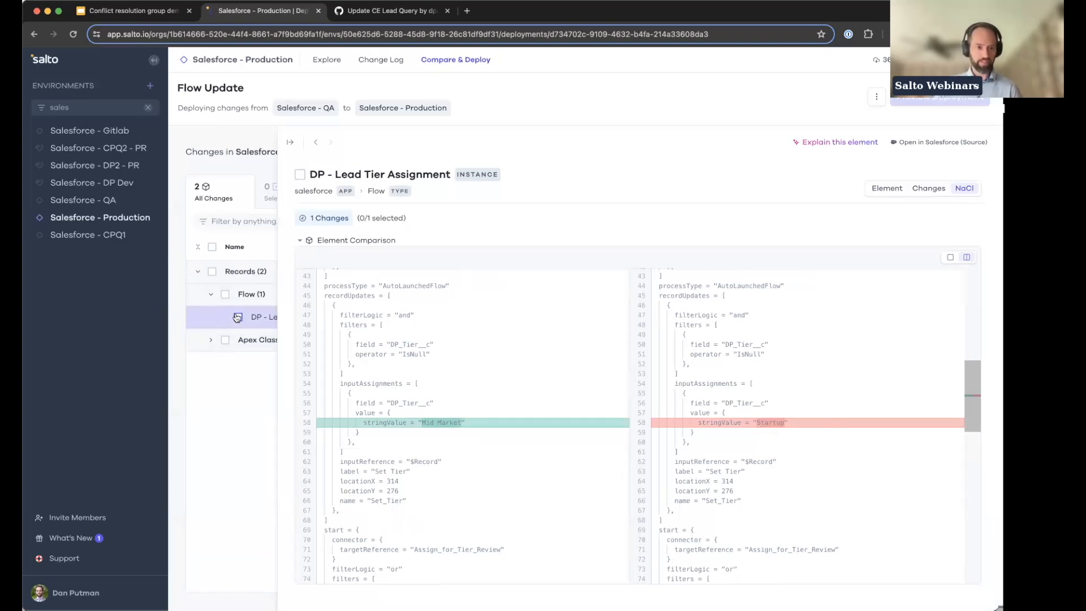
pyautogui.click(247, 421)
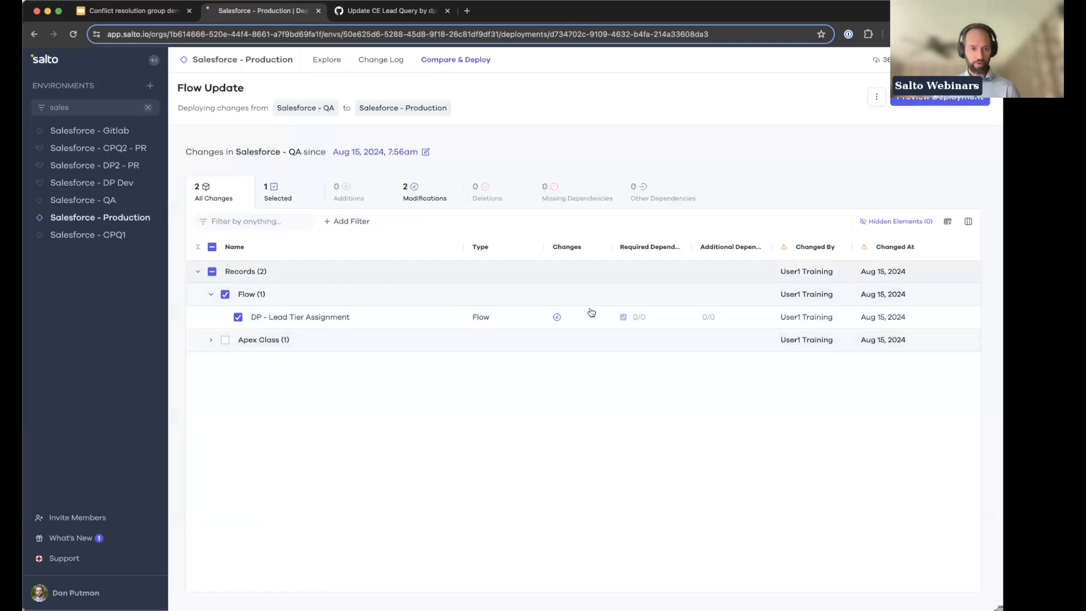
# Step: Preview the deployment and start resolving the String Value conflict in the DP - Lead Tier Assignment flow
pyautogui.click(916, 100)
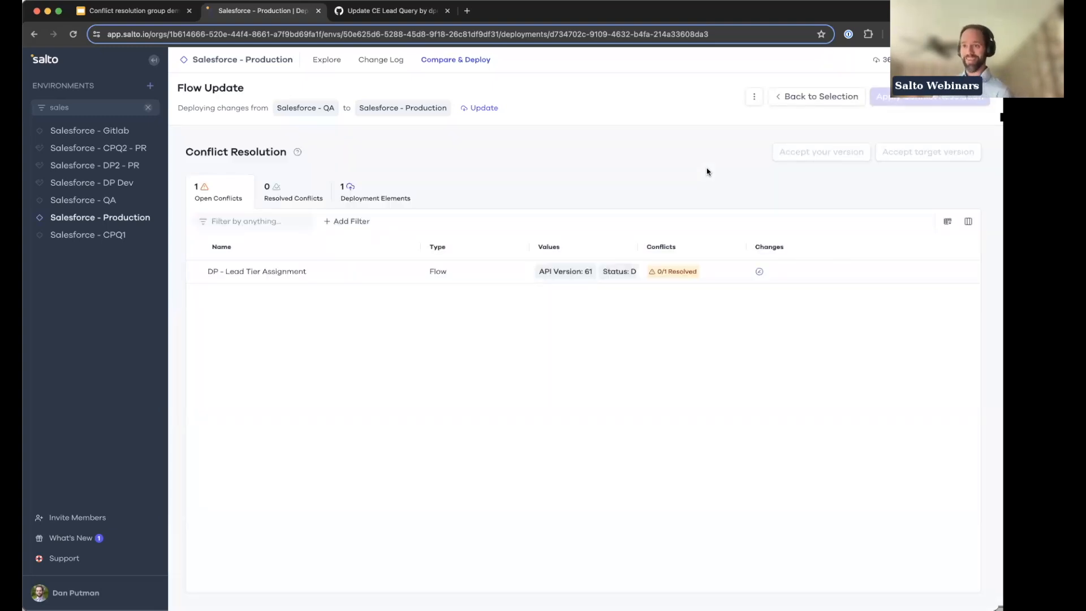
pyautogui.click(493, 272)
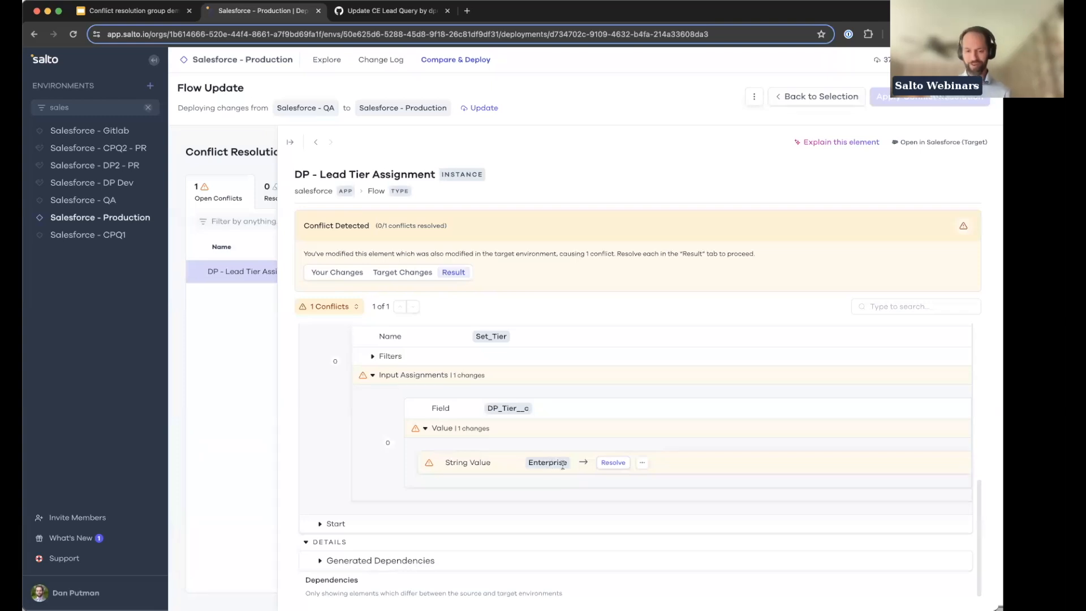
pyautogui.click(613, 463)
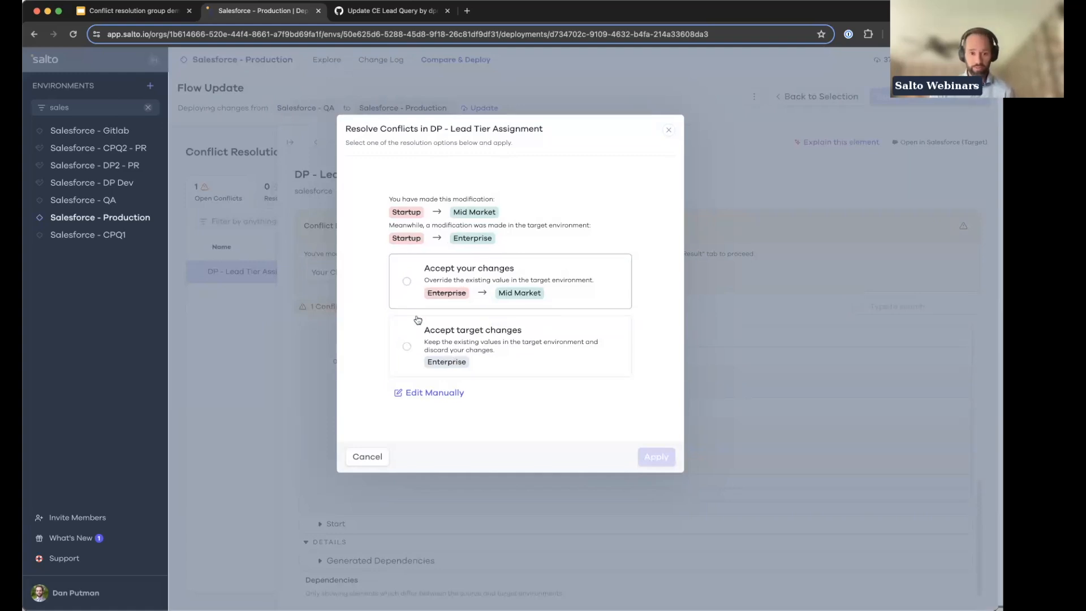
# Step: Try the resolution options: accept your changes, accept the target changes, and manually edit the value to "Small Business"
pyautogui.click(407, 281)
pyautogui.click(406, 346)
pyautogui.click(426, 393)
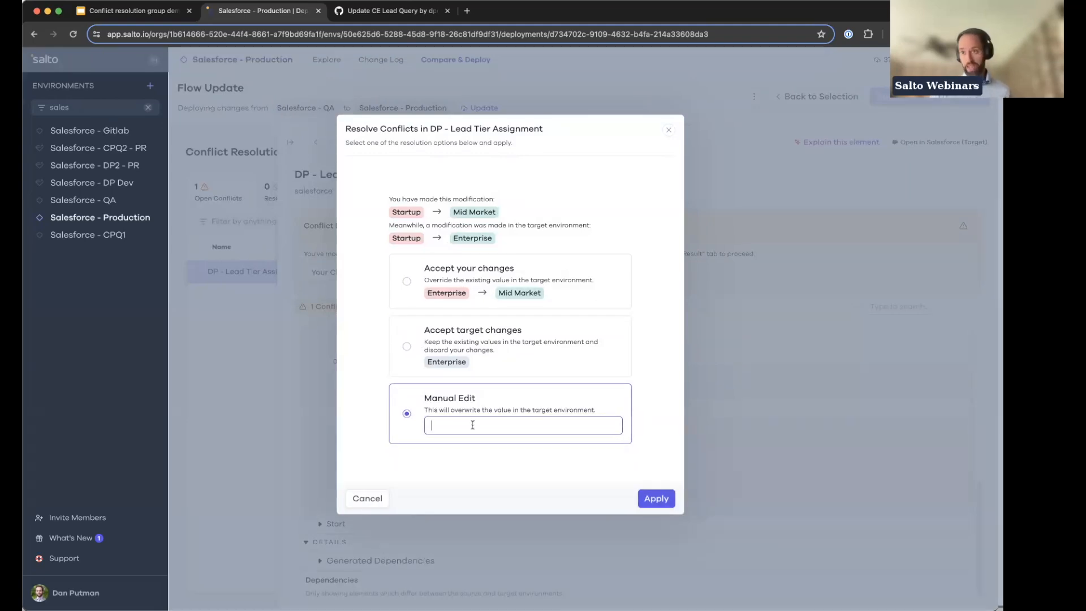
pyautogui.write('S')
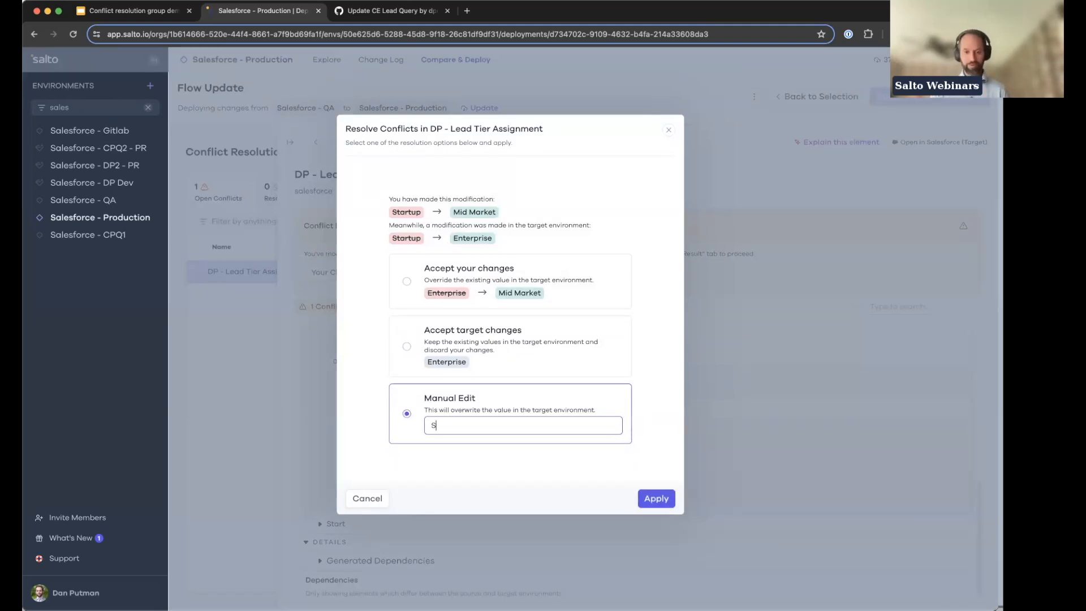
pyautogui.write('mall Business')
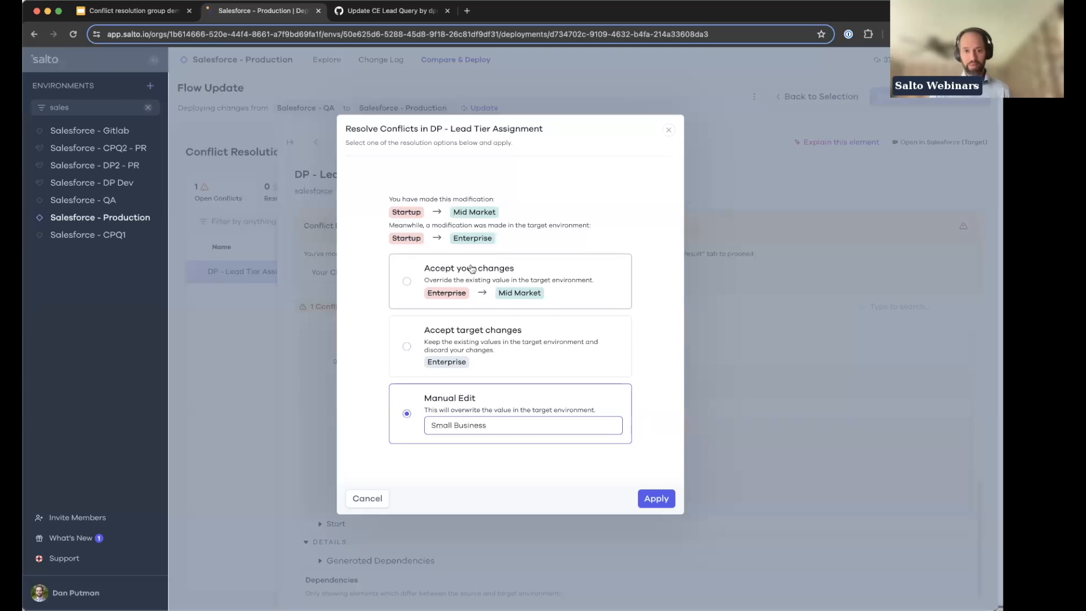
# Step: Resolve the conflict by accepting your Mid Market change, and deploy the flow to Salesforce - Production
pyautogui.click(405, 282)
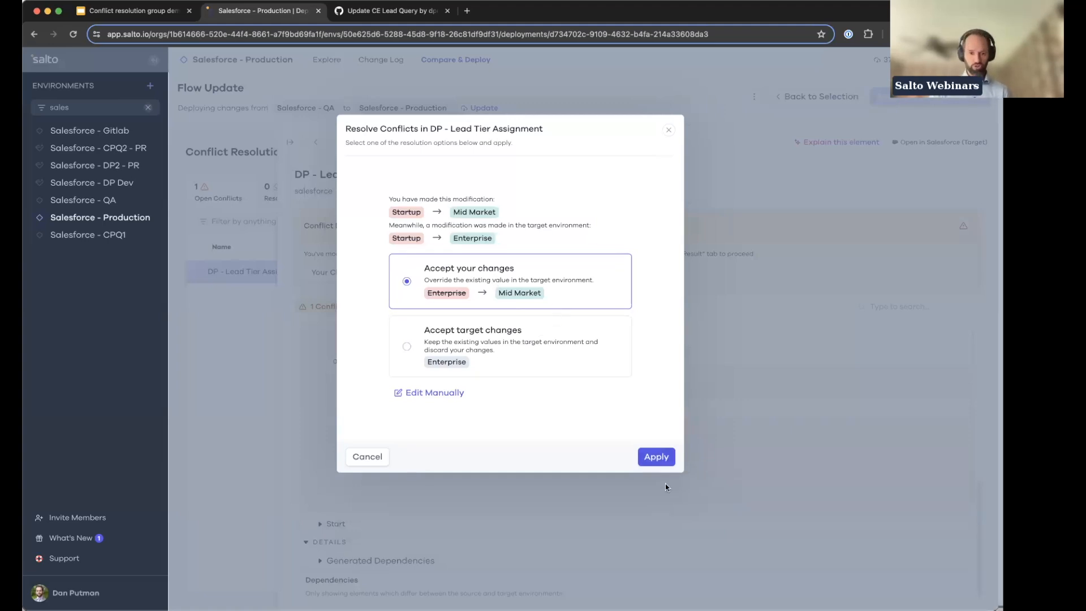
pyautogui.click(657, 458)
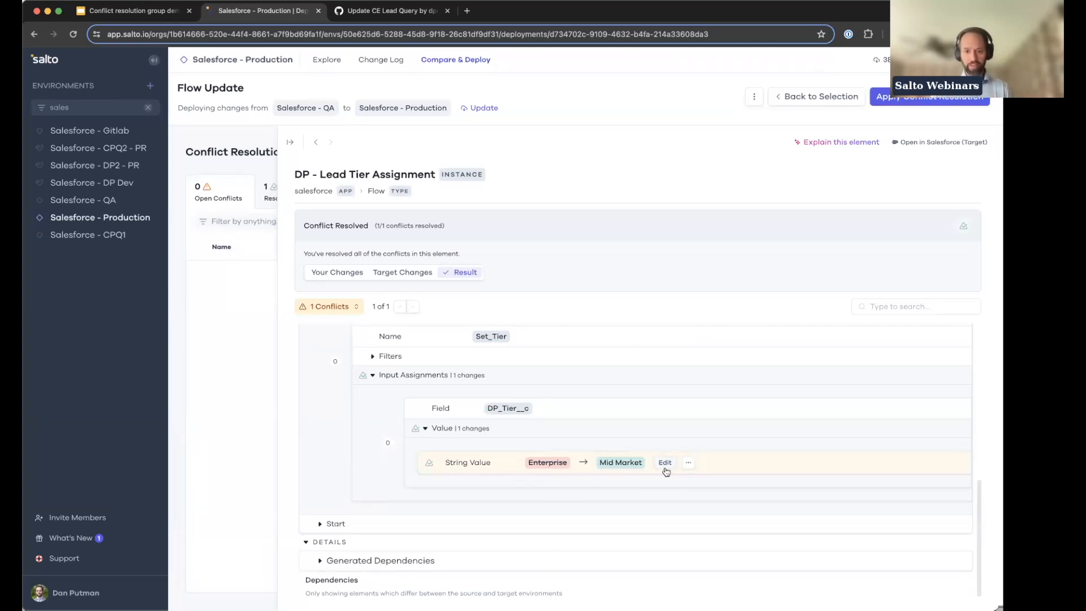
pyautogui.click(967, 108)
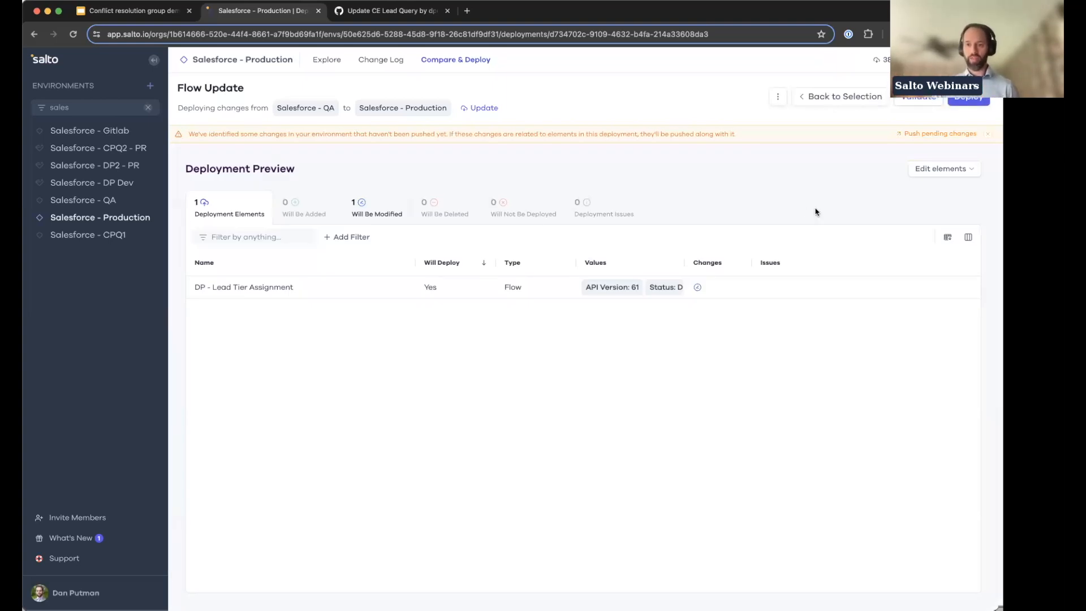
pyautogui.click(969, 103)
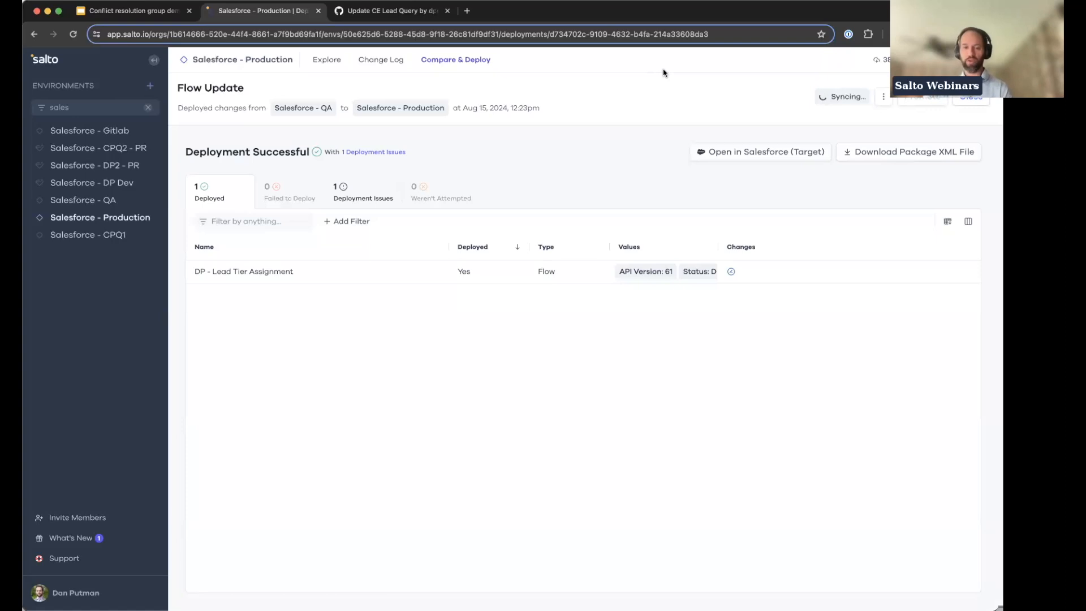
# Step: Review the deployed DP - Lead Tier Assignment flow in the element view, including its String Value change and deployment issue
pyautogui.click(410, 283)
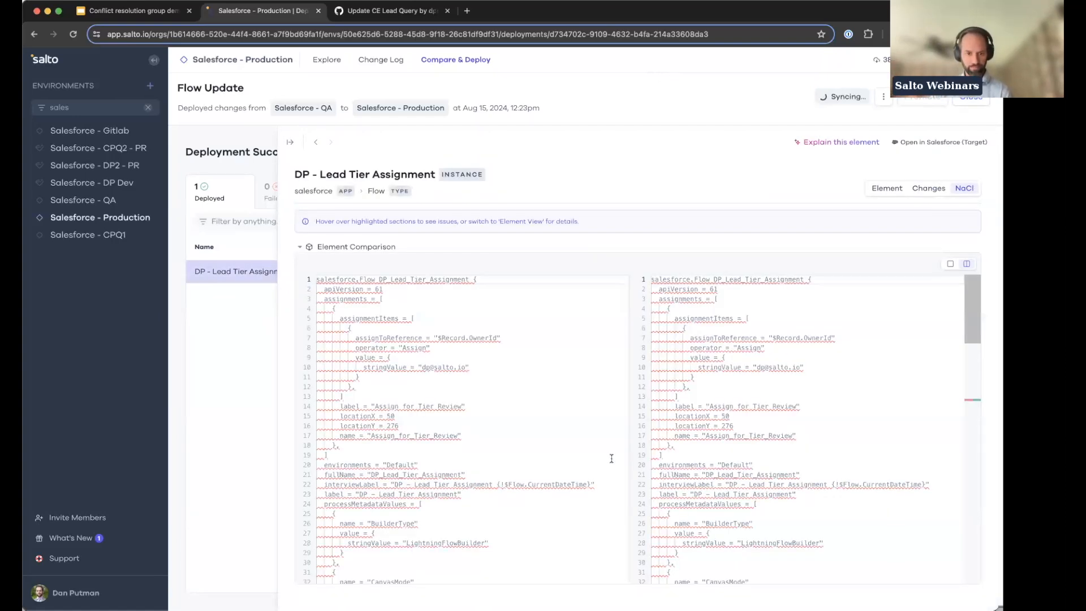
pyautogui.click(887, 188)
pyautogui.scroll(-7, 527, 502)
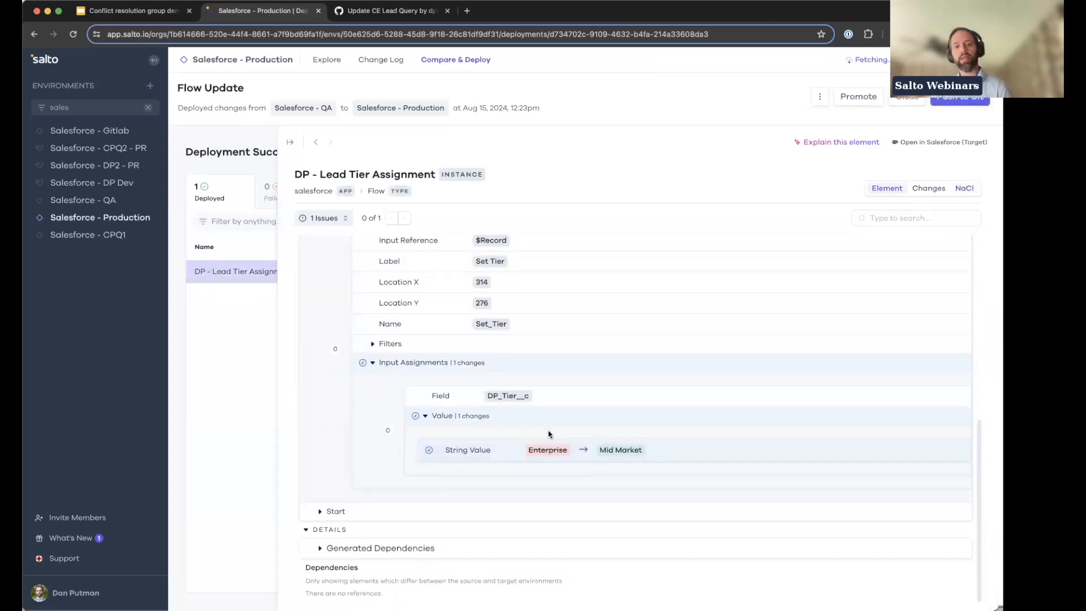
pyautogui.scroll(8, 548, 434)
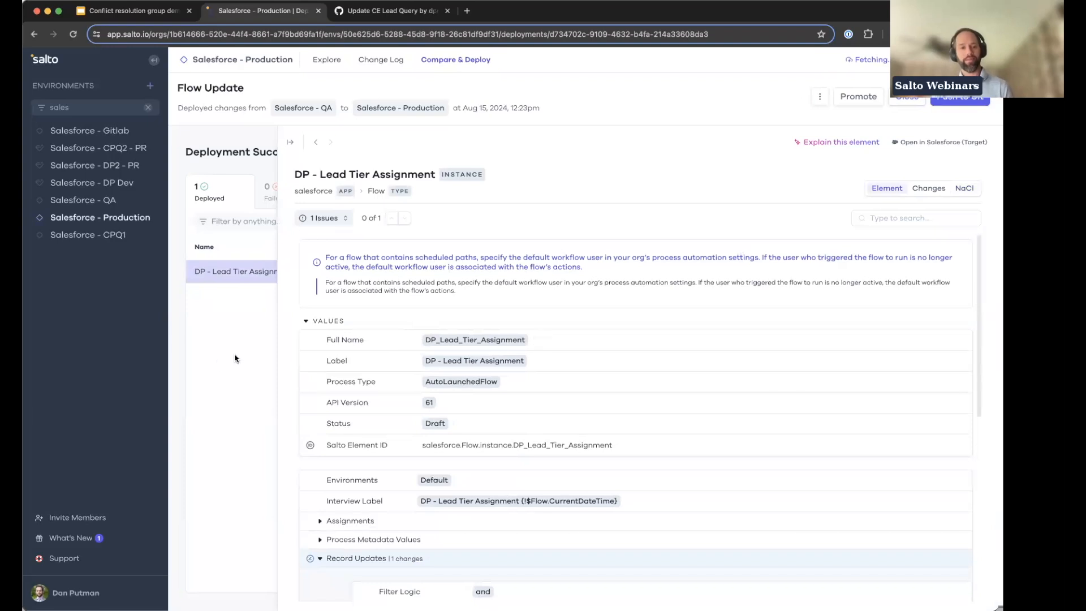
pyautogui.click(235, 358)
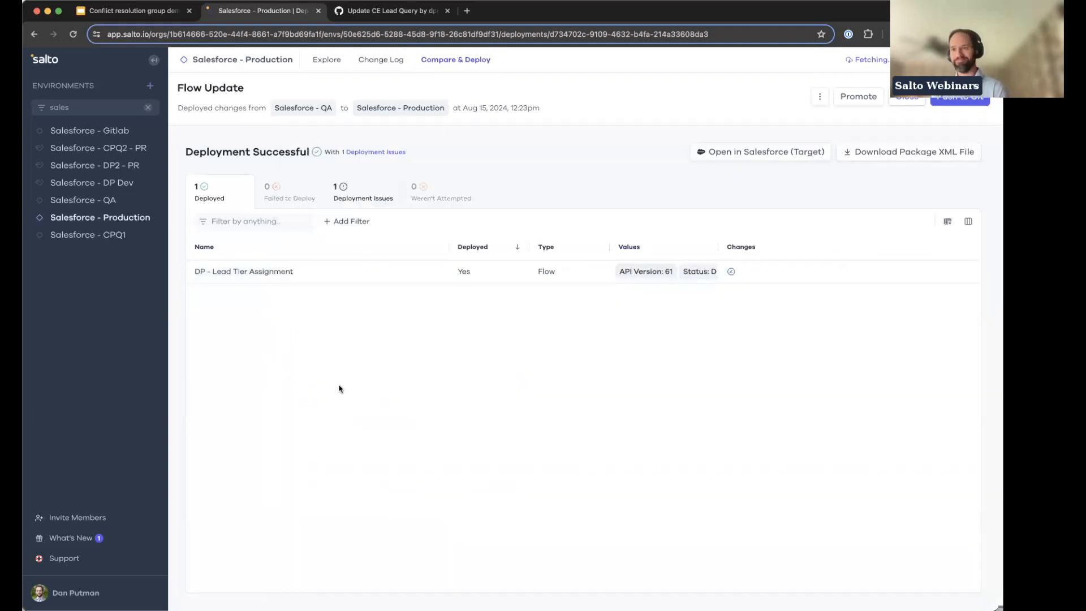